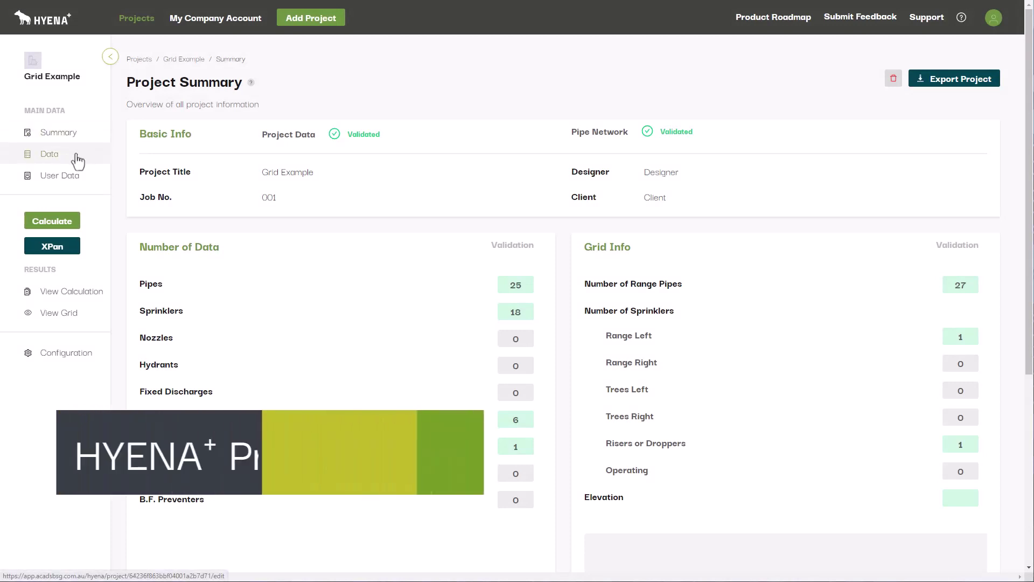
- Browse the Grid Example data pages: pipes, discharges, input points, elevations, booster pump and grid layouts
left_click(77, 157)
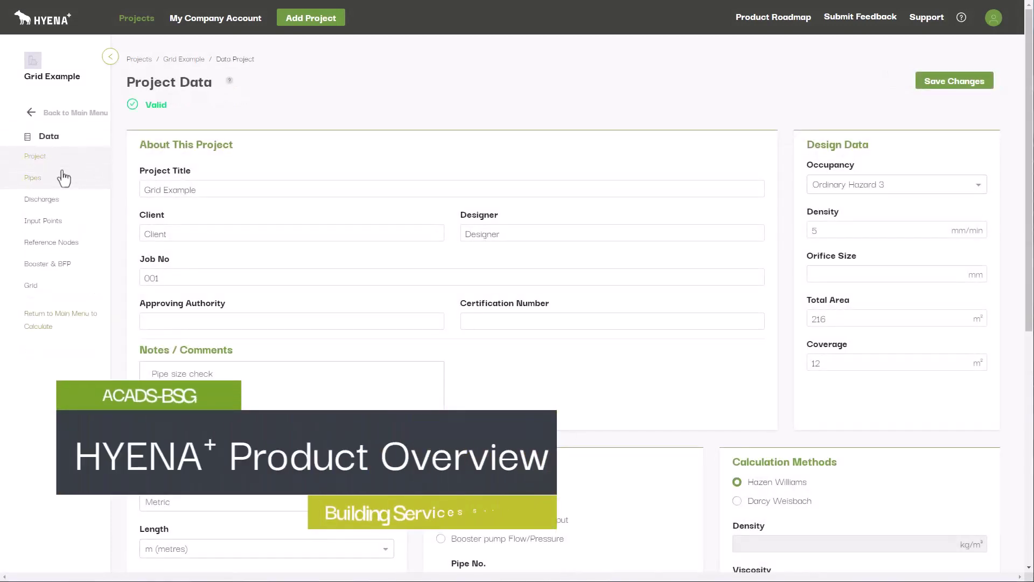
left_click(81, 182)
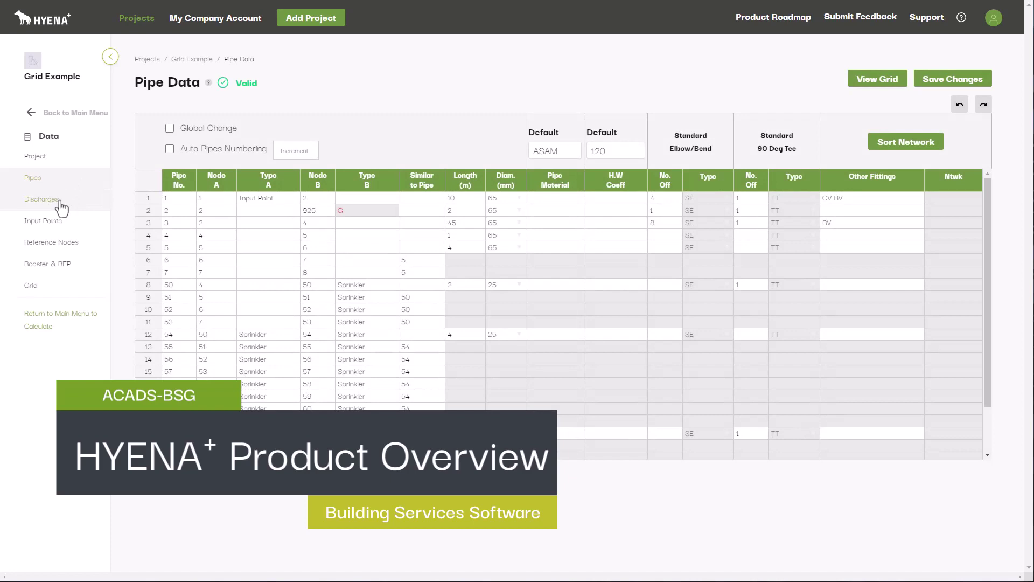
left_click(61, 203)
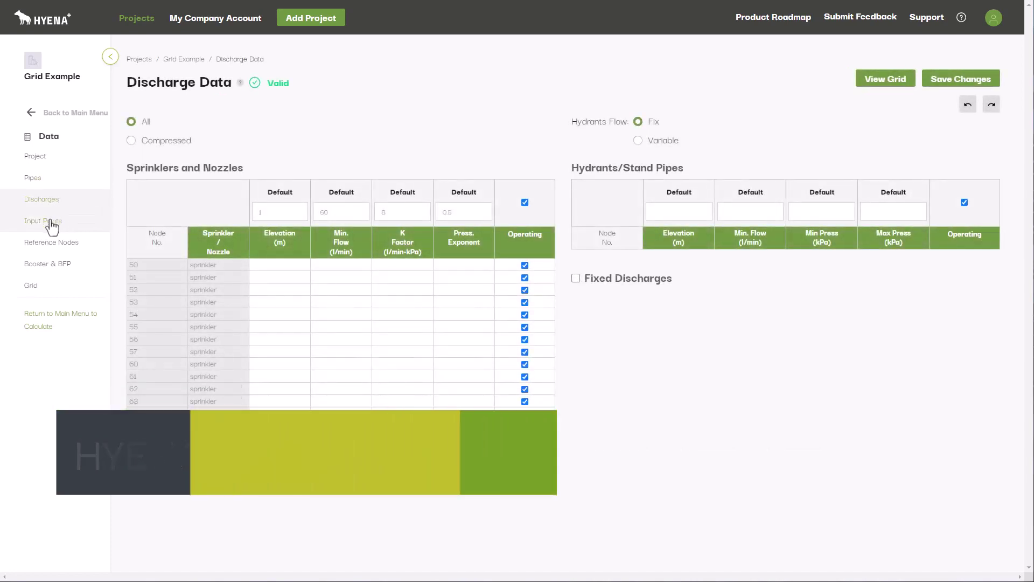
left_click(51, 221)
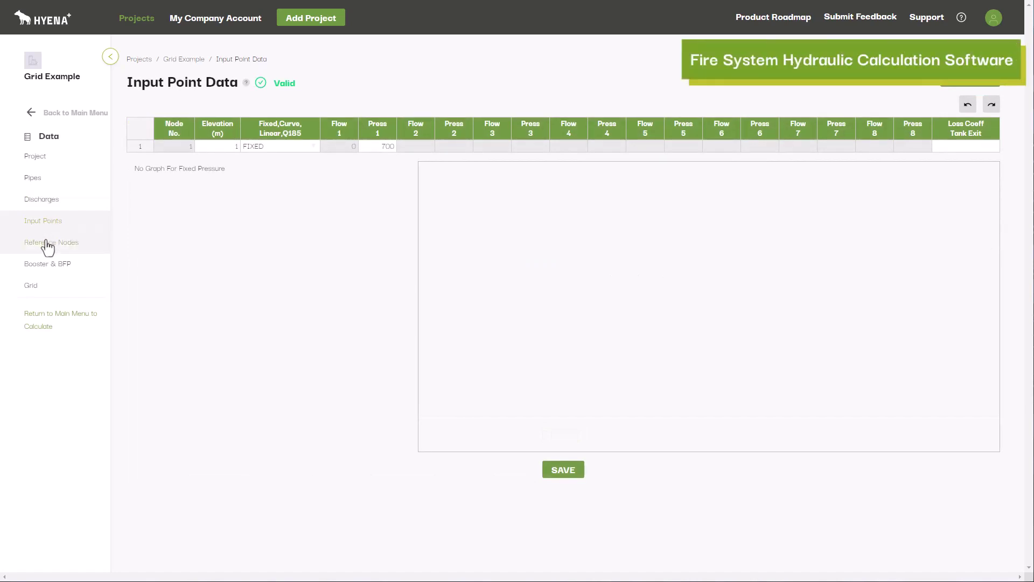
left_click(48, 243)
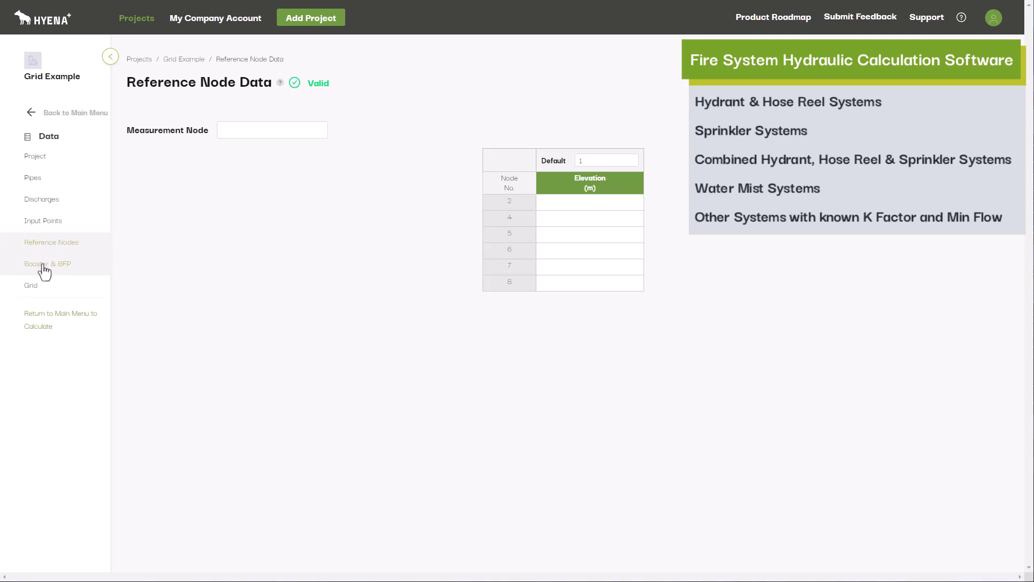
left_click(44, 265)
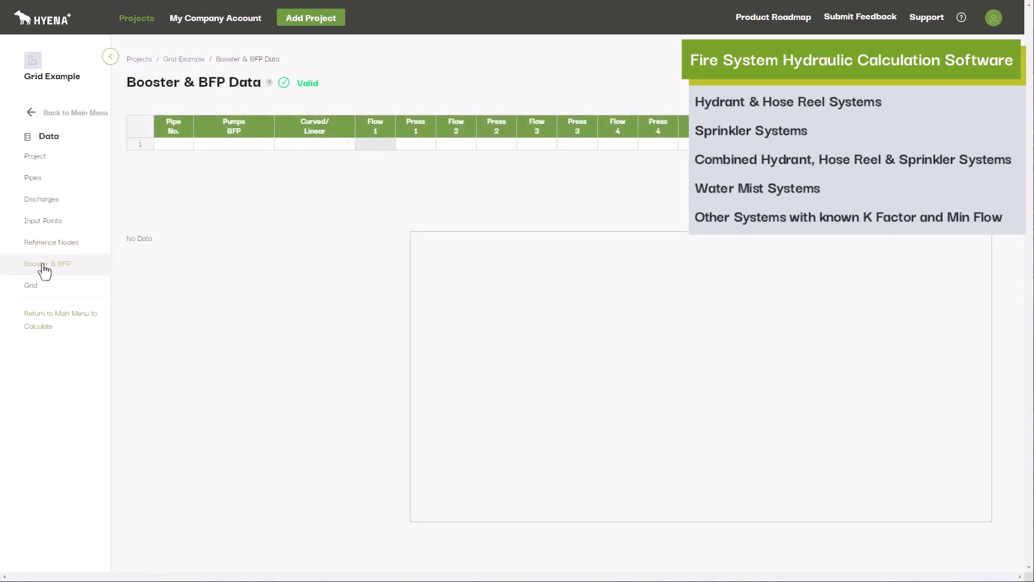
left_click(39, 290)
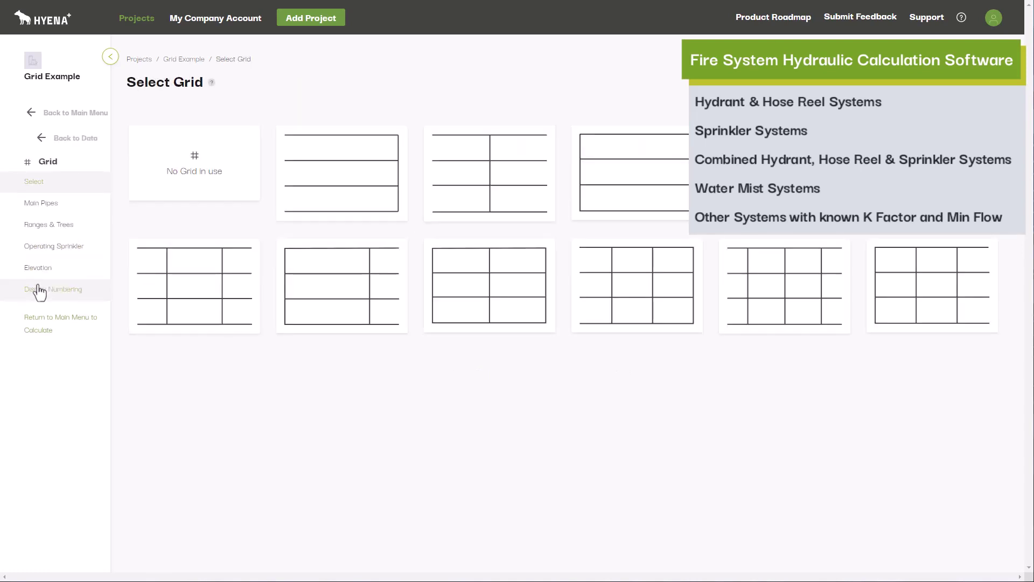
left_click(82, 114)
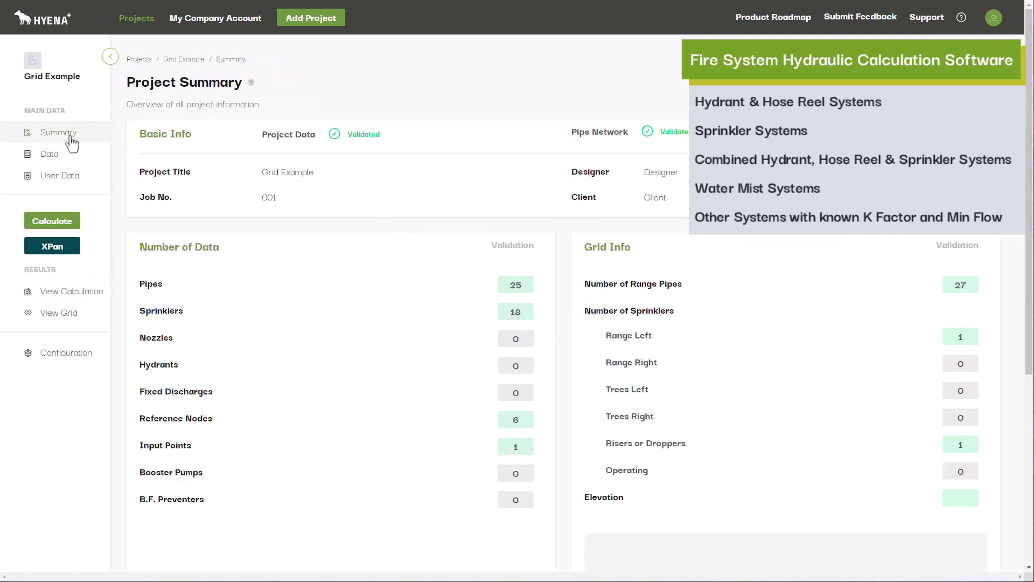
- On the Project Data form, review the occupancy and fittings lists, keeping AS2118 fittings
left_click(49, 154)
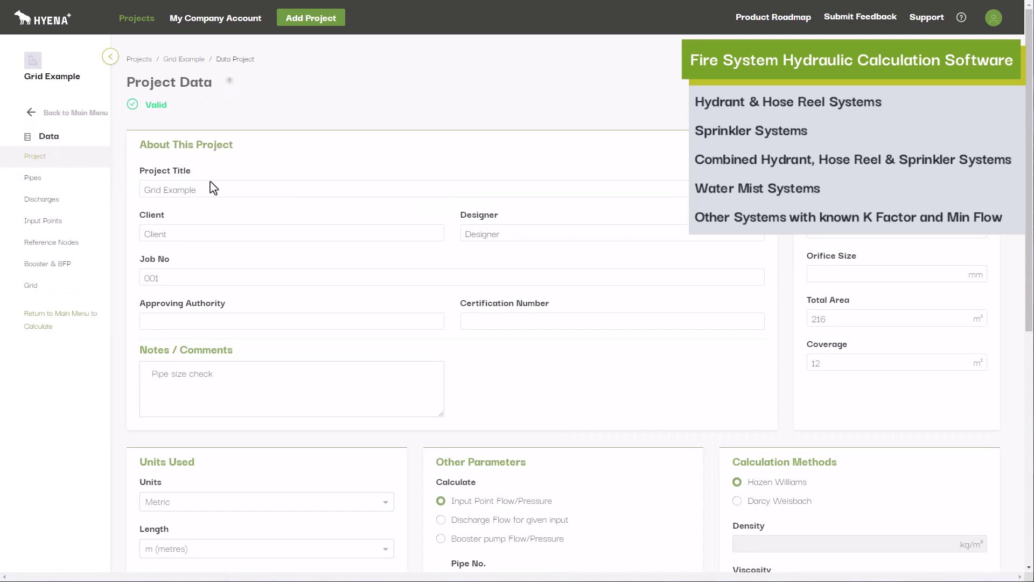
left_click(952, 187)
left_click_drag(983, 249, 990, 289)
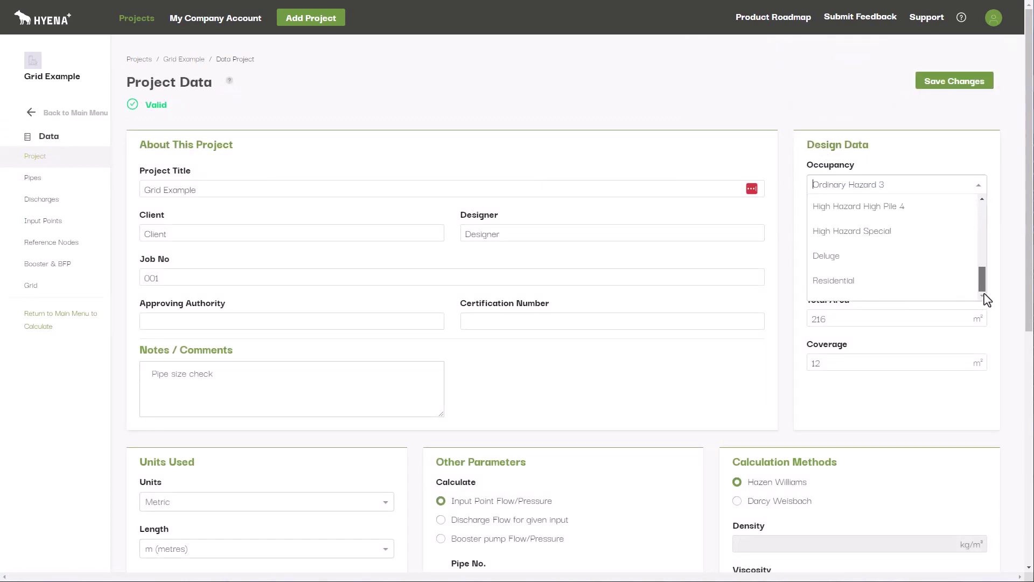
scroll(979, 224, "up", 5)
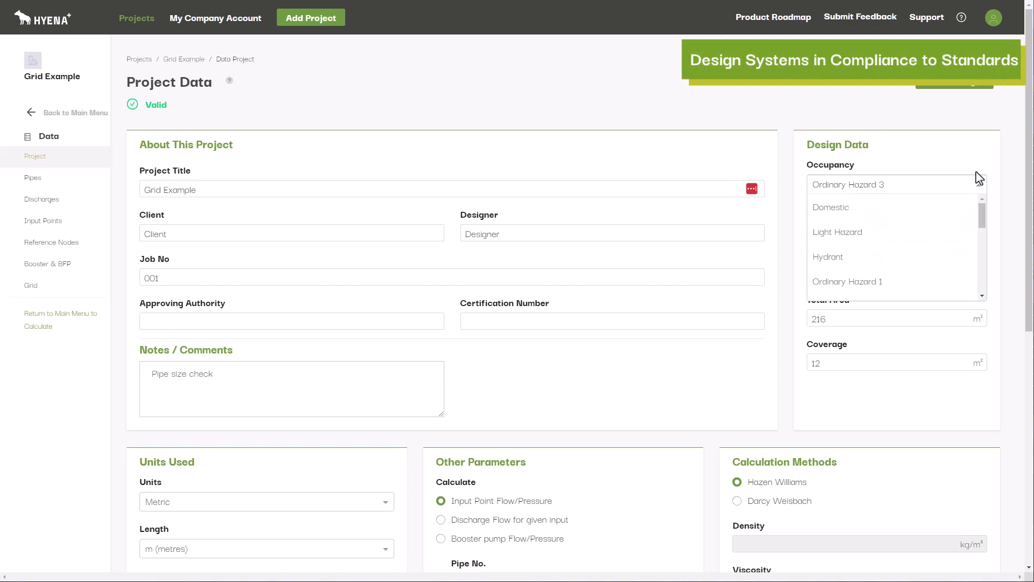
left_click(813, 383)
scroll(802, 383, "down", 6)
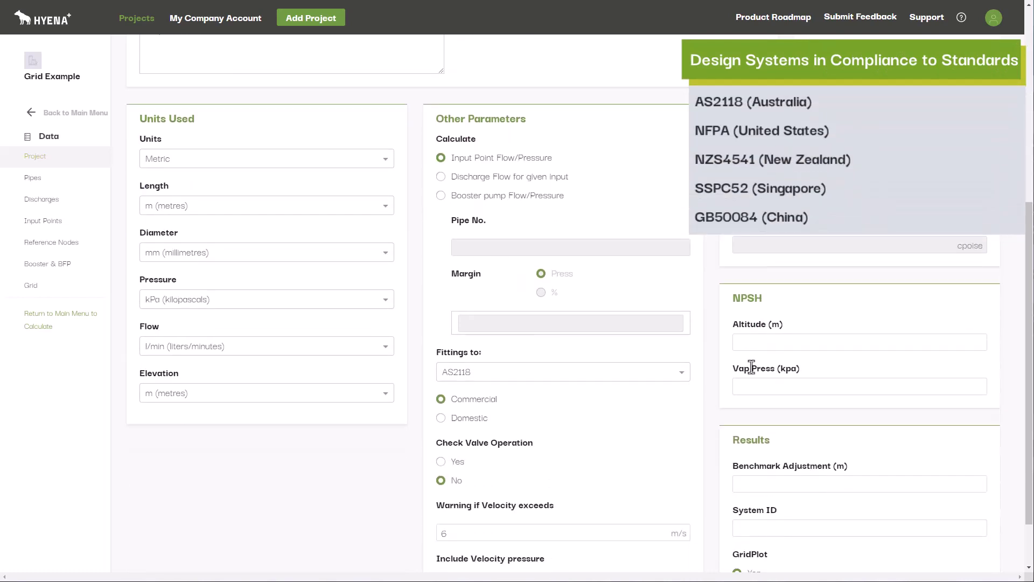
scroll(751, 368, "down", 1)
left_click(681, 304)
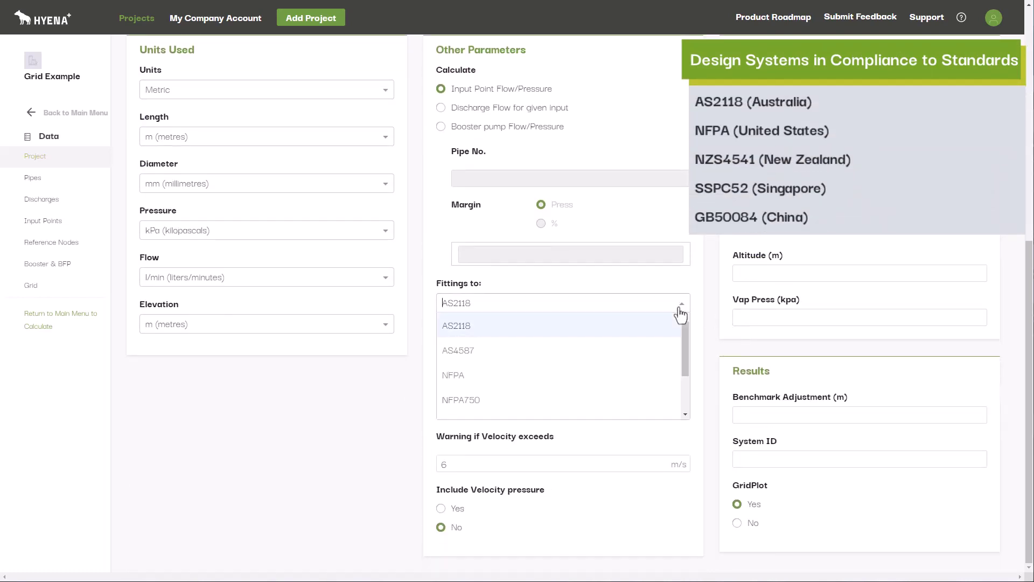
left_click_drag(689, 335, 690, 380)
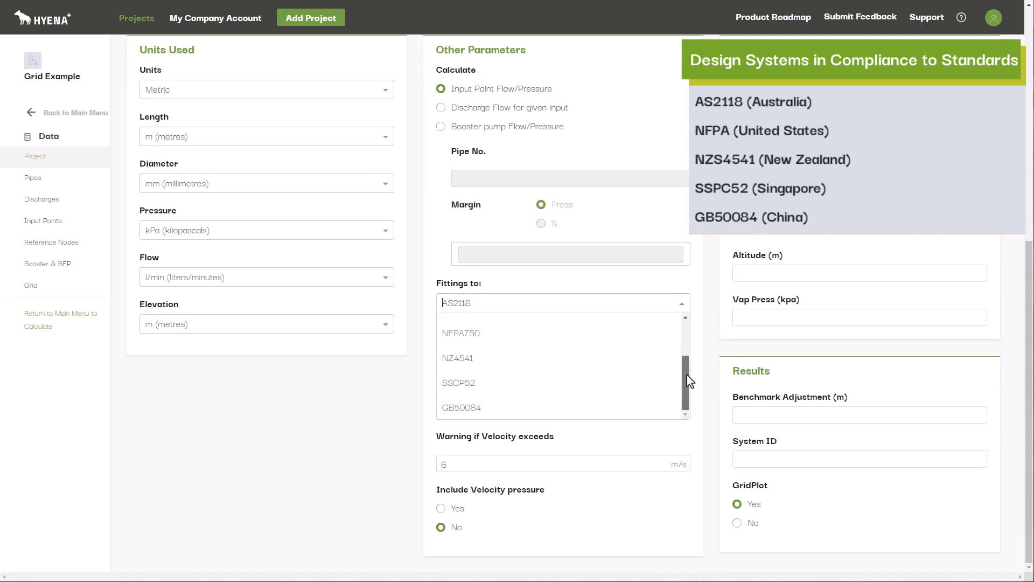
left_click(704, 400)
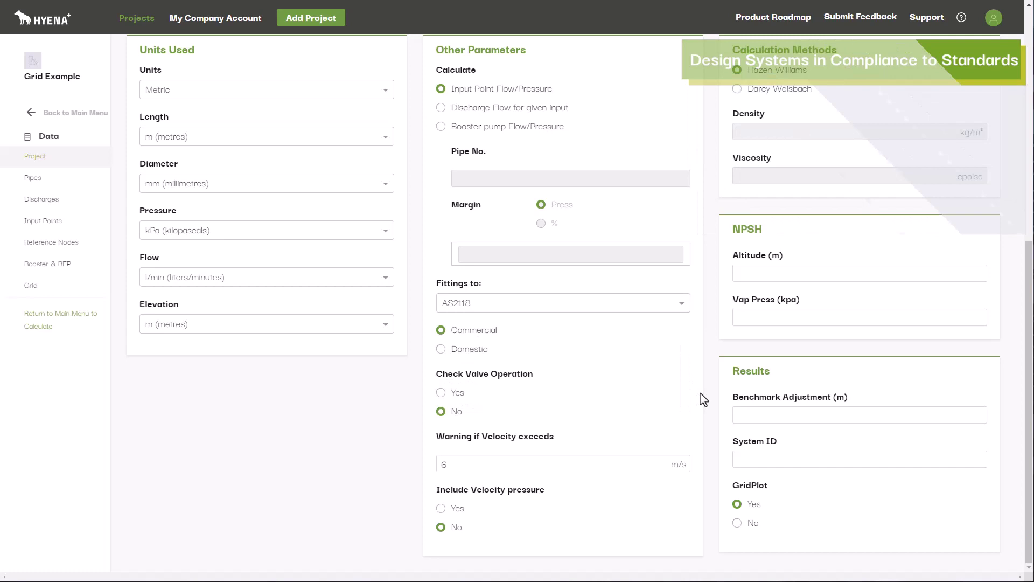
- Try the Darcy Weisbach calculation method, then restore Hazen Williams
scroll(273, 427, "up", 2)
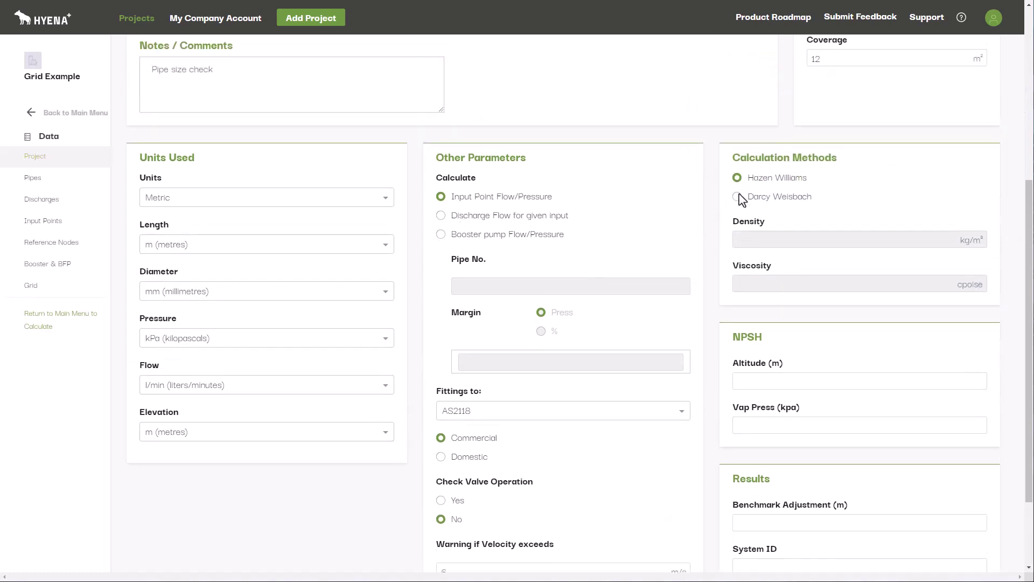
left_click(737, 198)
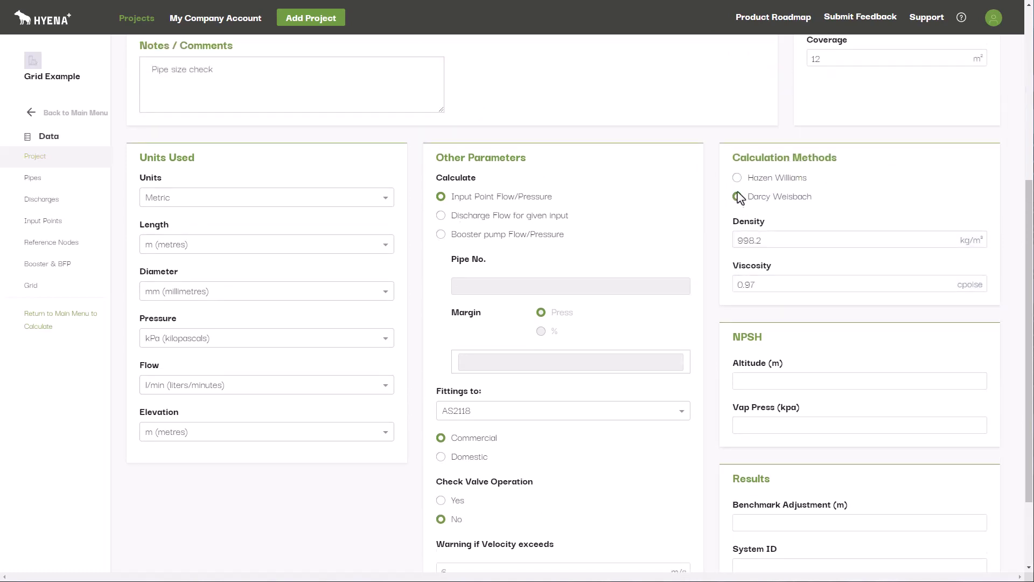
left_click(737, 178)
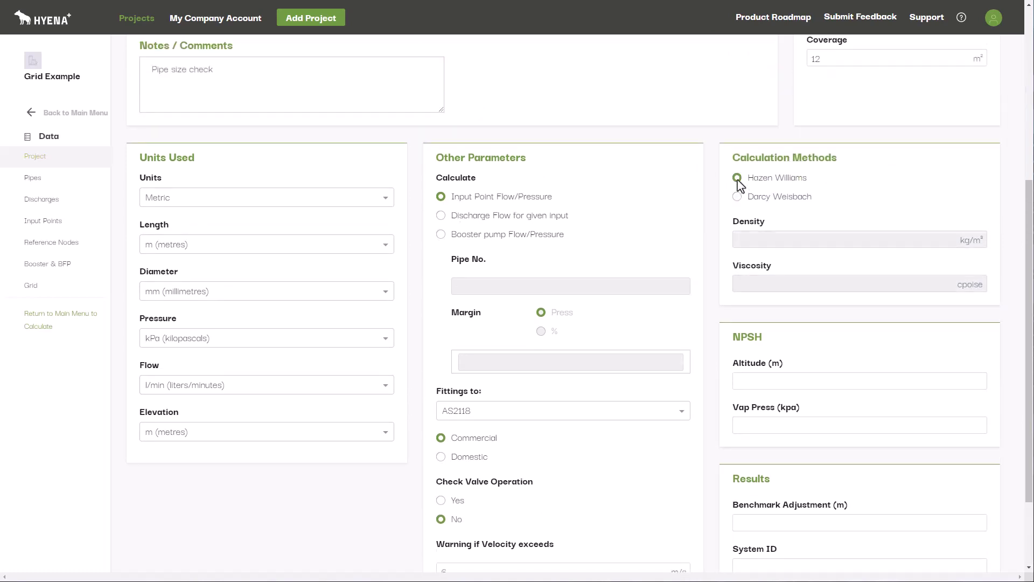
- Try booster pump mode with 100 and a 2% margin, then select Input Point Flow/Pressure
left_click(440, 215)
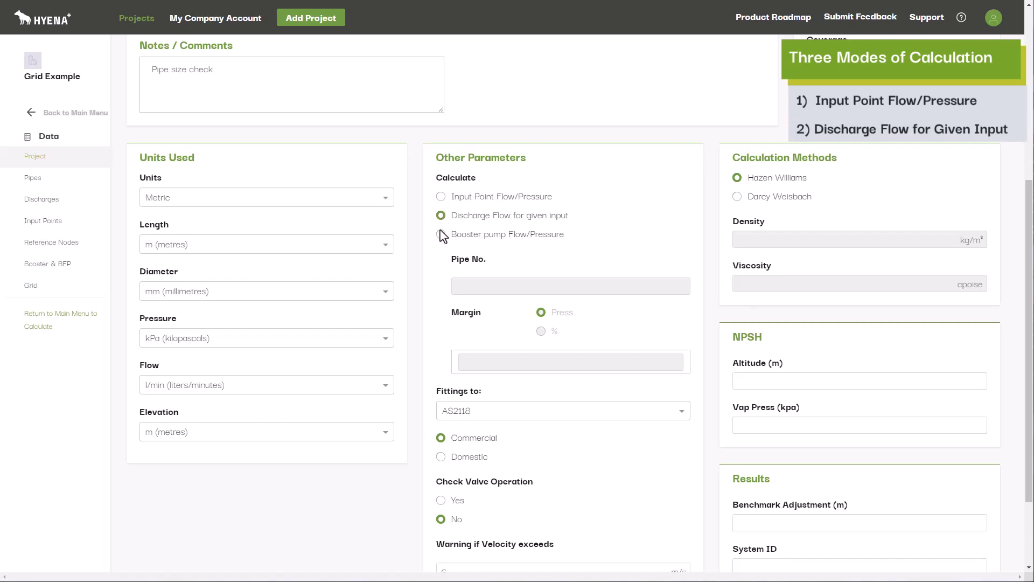
left_click(442, 234)
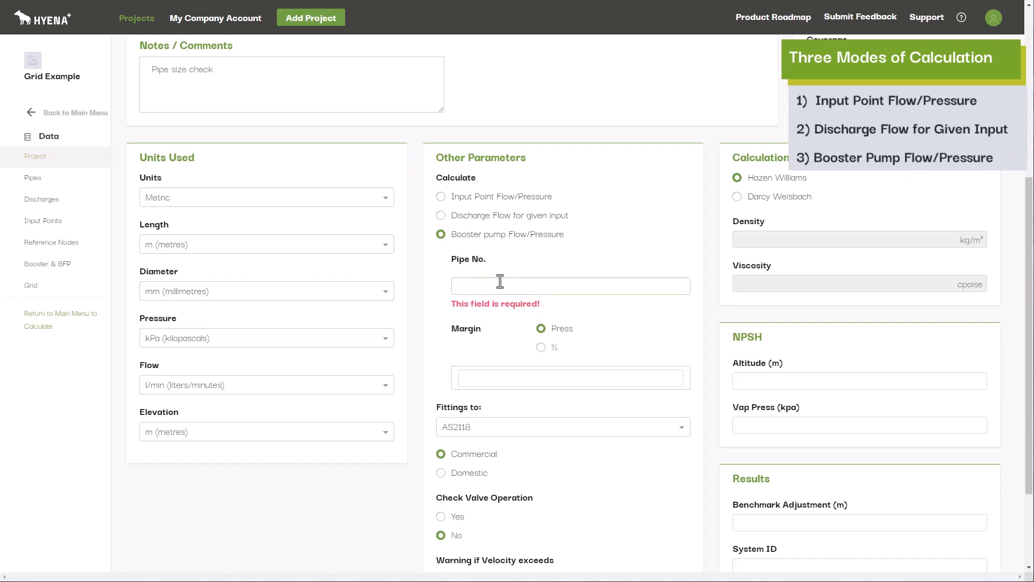
type("100")
left_click(540, 348)
left_click(522, 377)
type("2")
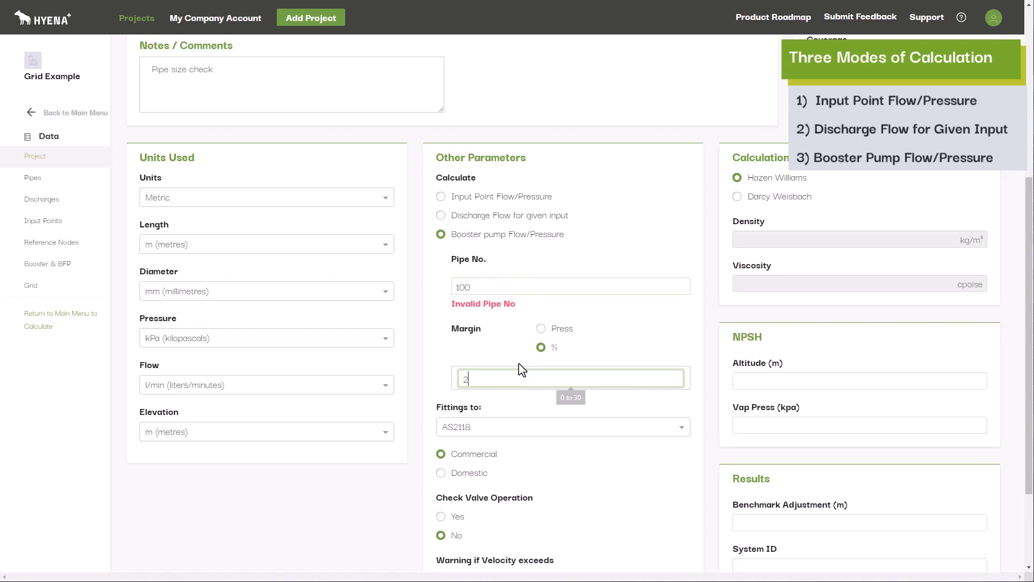
left_click(518, 363)
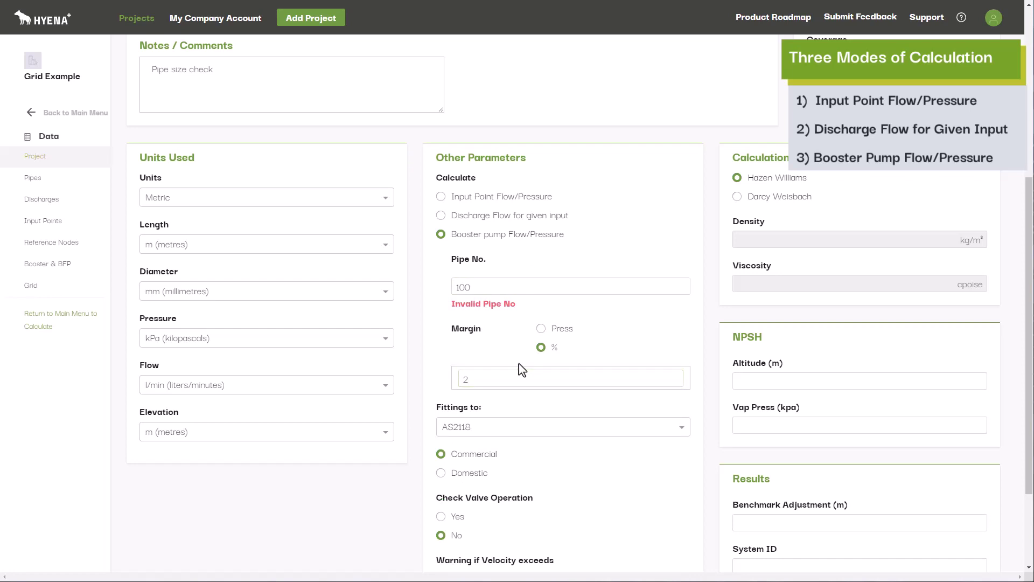
left_click(440, 197)
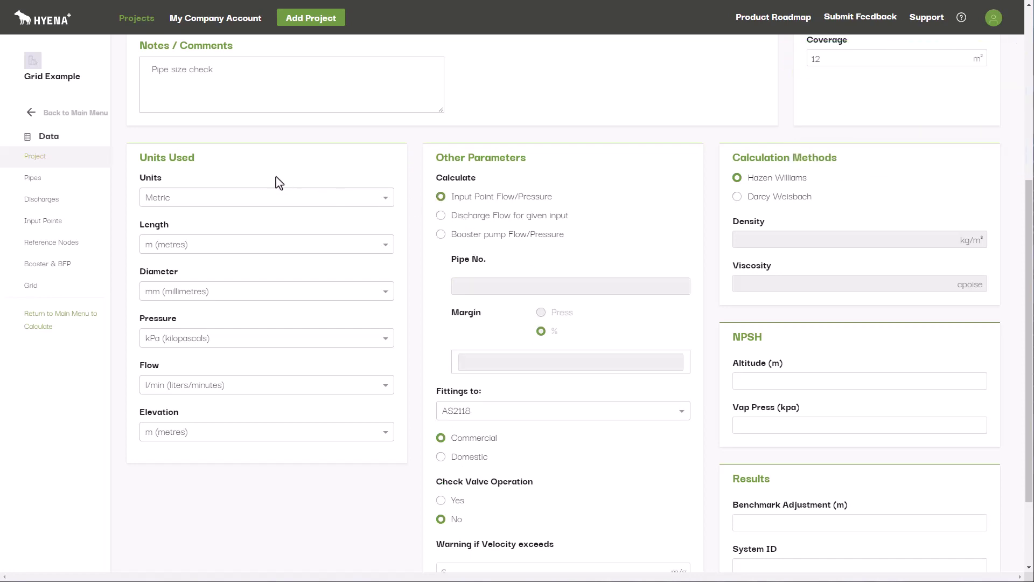
- Open the Pipe Data table and view the pipe material and pipe 1 fittings lists without changes
left_click(34, 178)
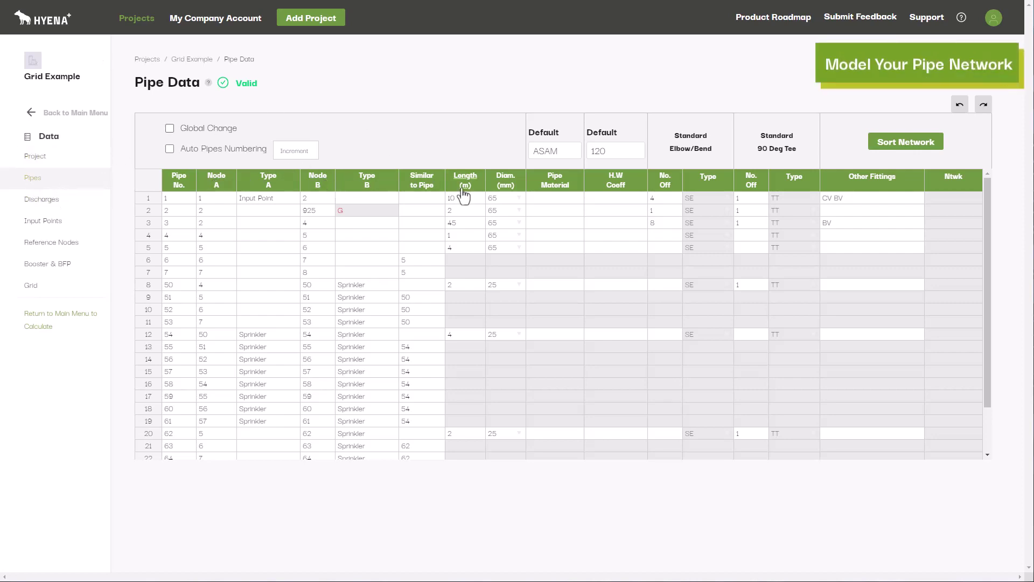
left_click(532, 199)
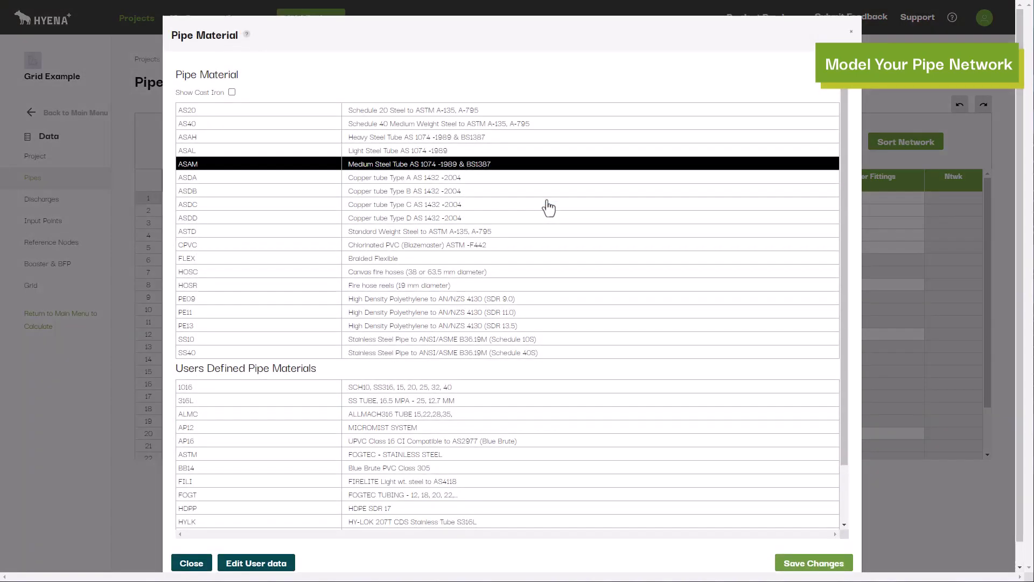
left_click(868, 197)
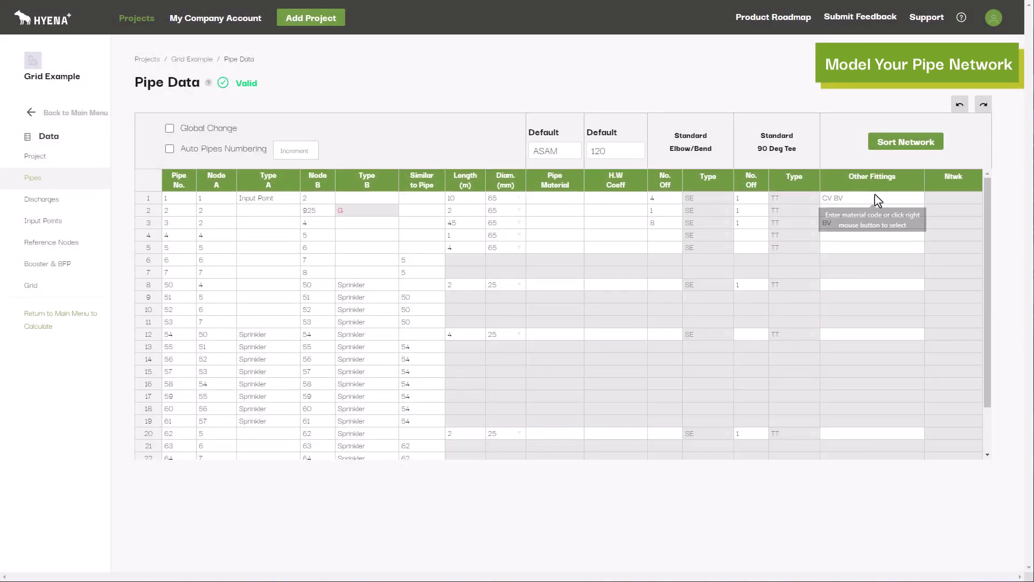
right_click(868, 197)
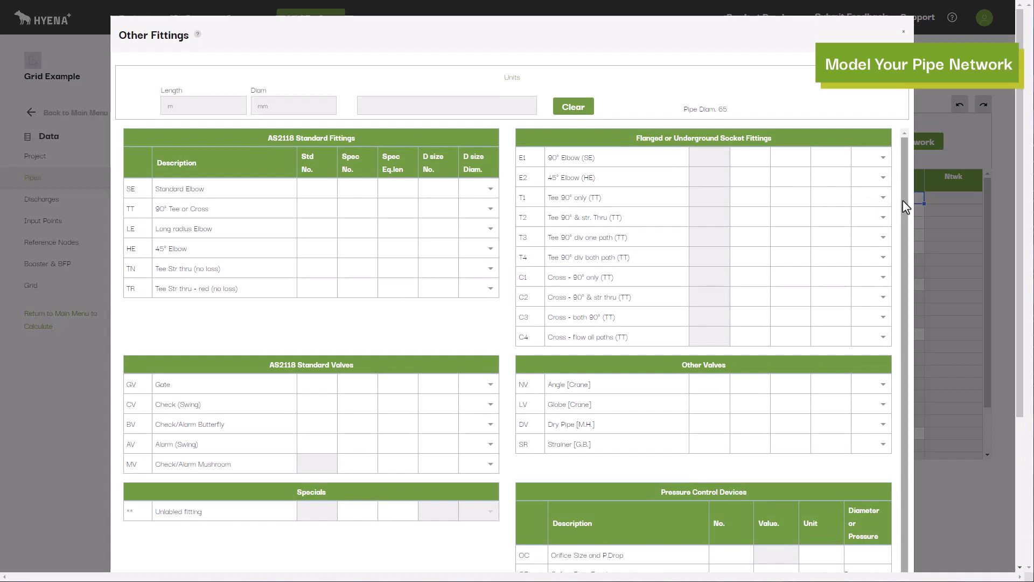
scroll(903, 199, "down", 1)
scroll(829, 352, "down", 4)
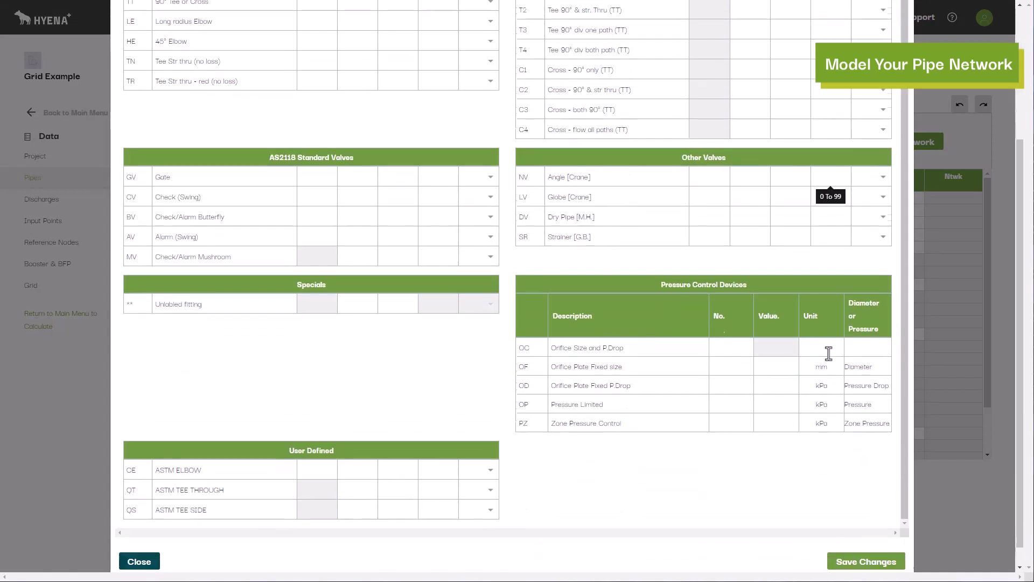
left_click(952, 433)
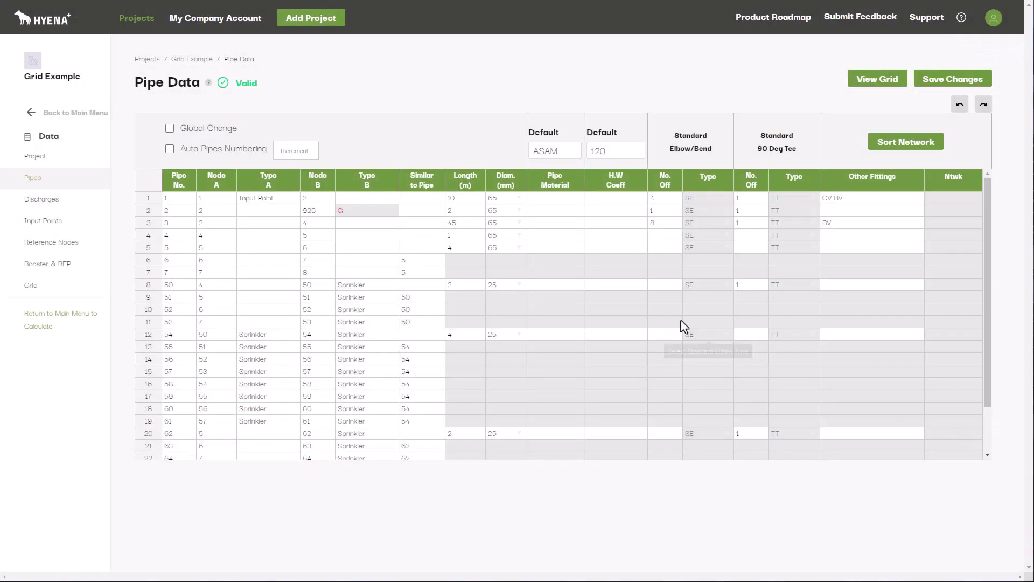
- From the project summary, open User Data and view the HDPE pipe and stainless steel tubing tables
left_click(94, 116)
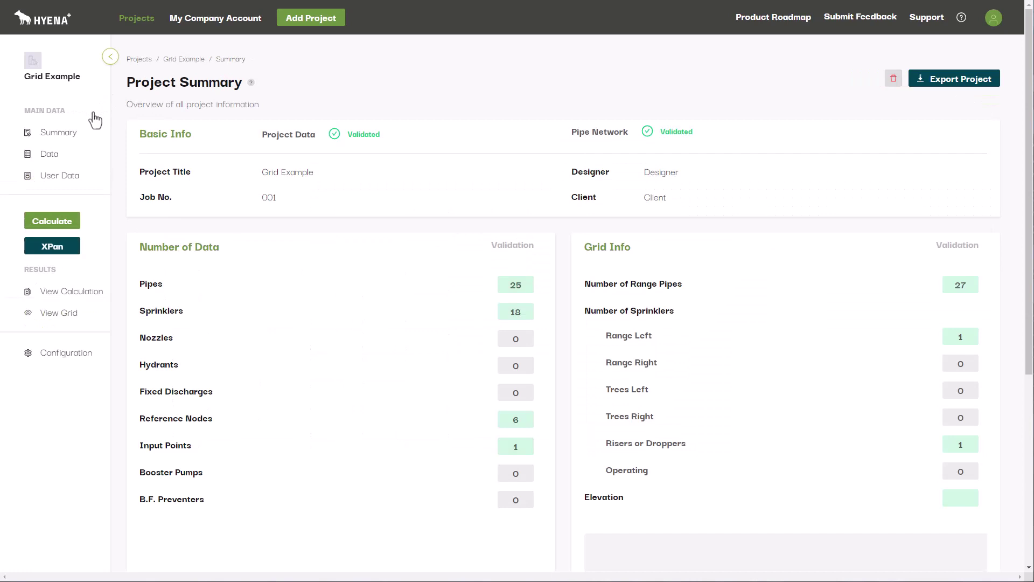
left_click(72, 179)
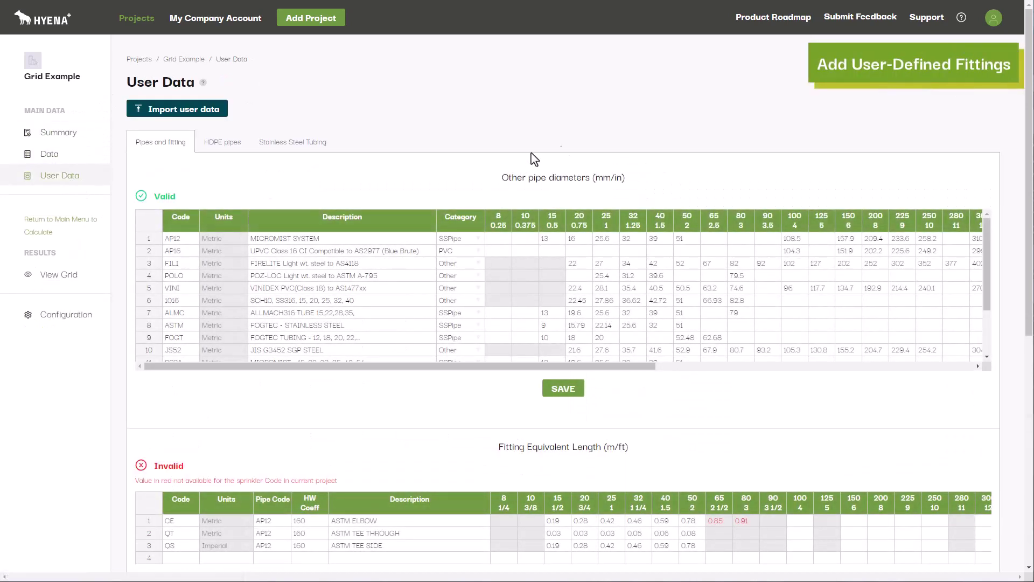
scroll(832, 129, "down", 3)
scroll(614, 256, "up", 4)
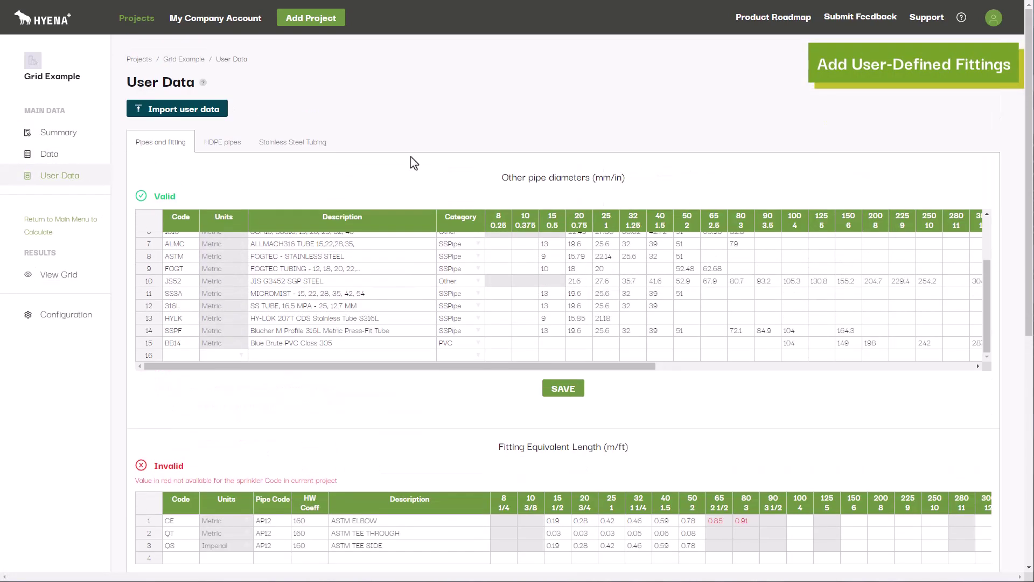
left_click(222, 151)
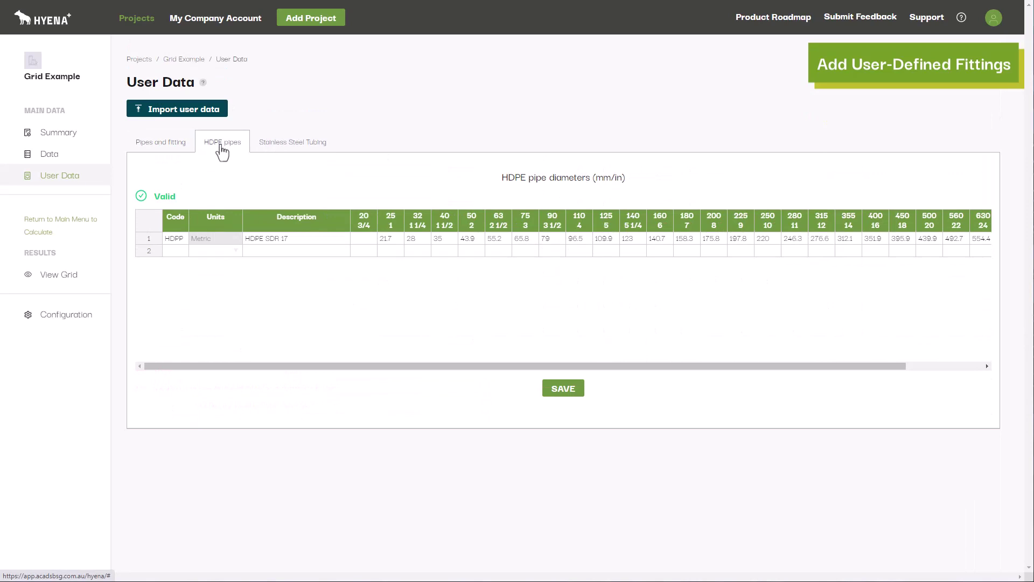
left_click(290, 147)
- View input point data keeping the FIXED supply type, then the booster pump and discharge pages
left_click(65, 159)
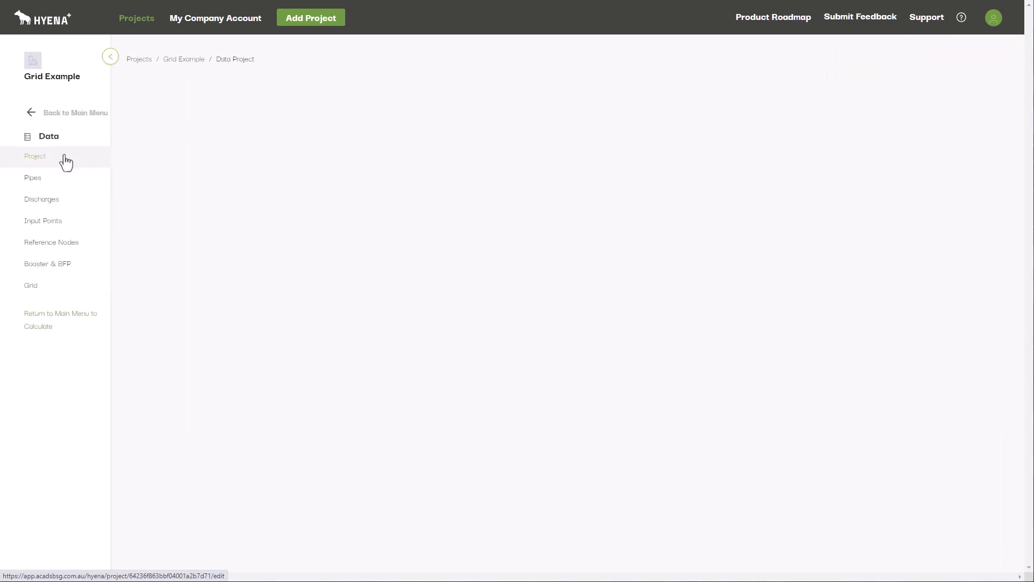
left_click(57, 226)
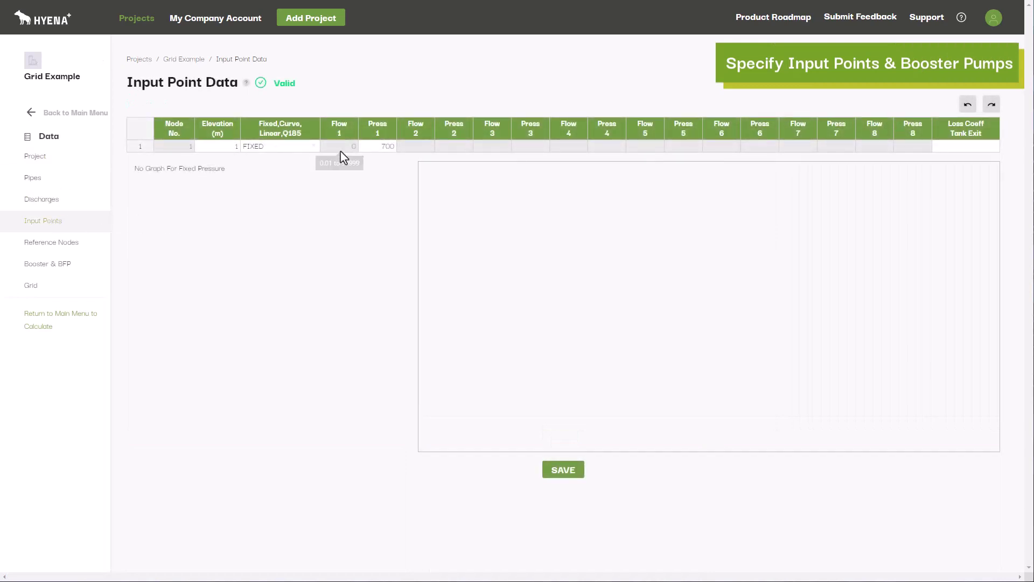
left_click(314, 147)
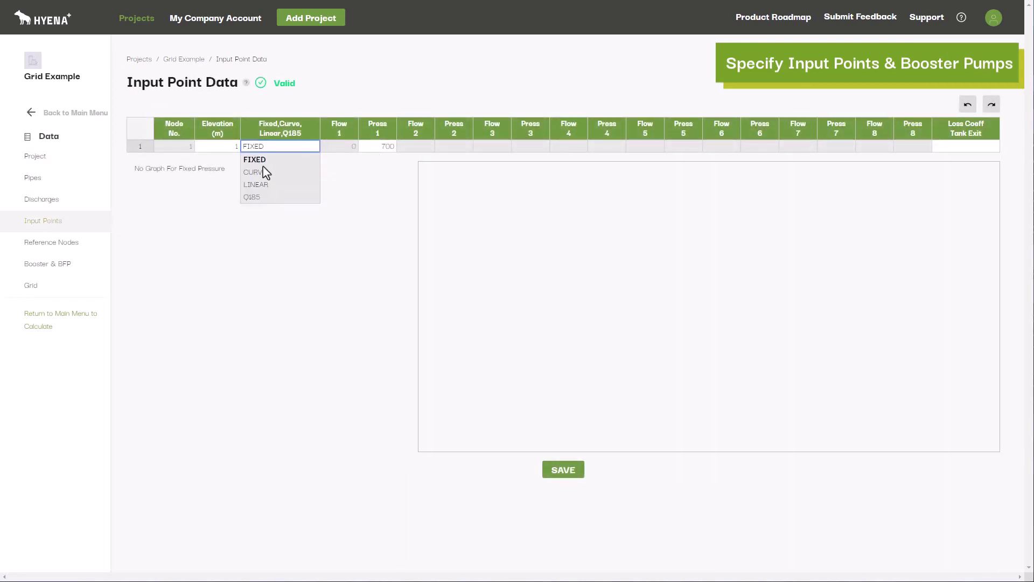
left_click(271, 250)
left_click(64, 267)
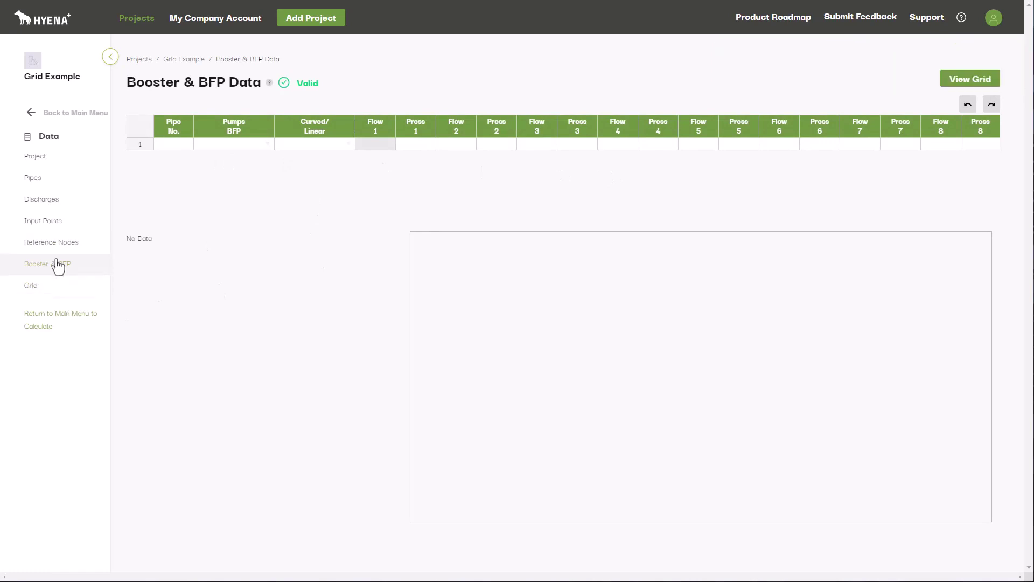
left_click(51, 207)
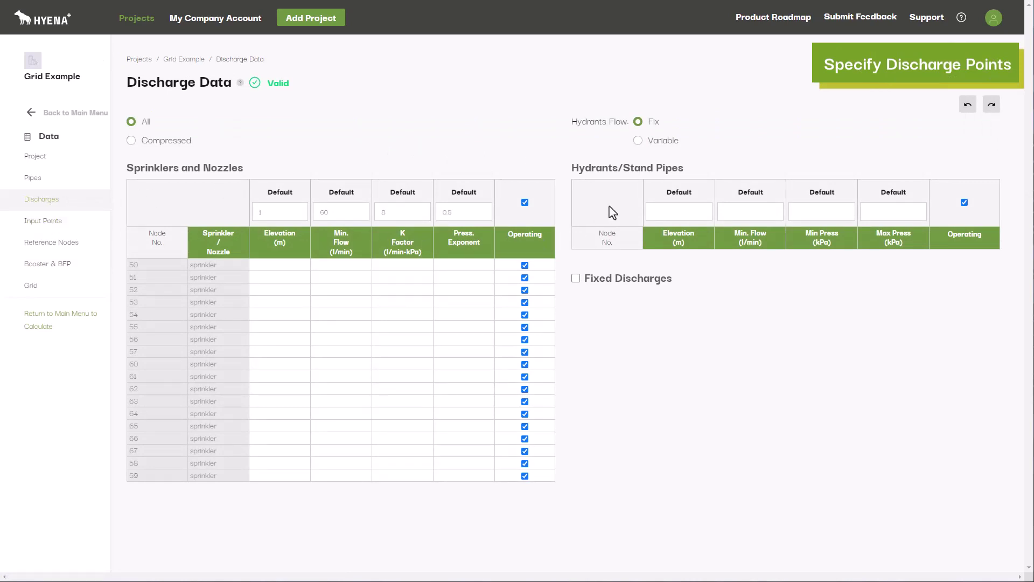
- Toggle Fixed Discharges on and back off, then scroll through the Project Data settings
left_click(576, 277)
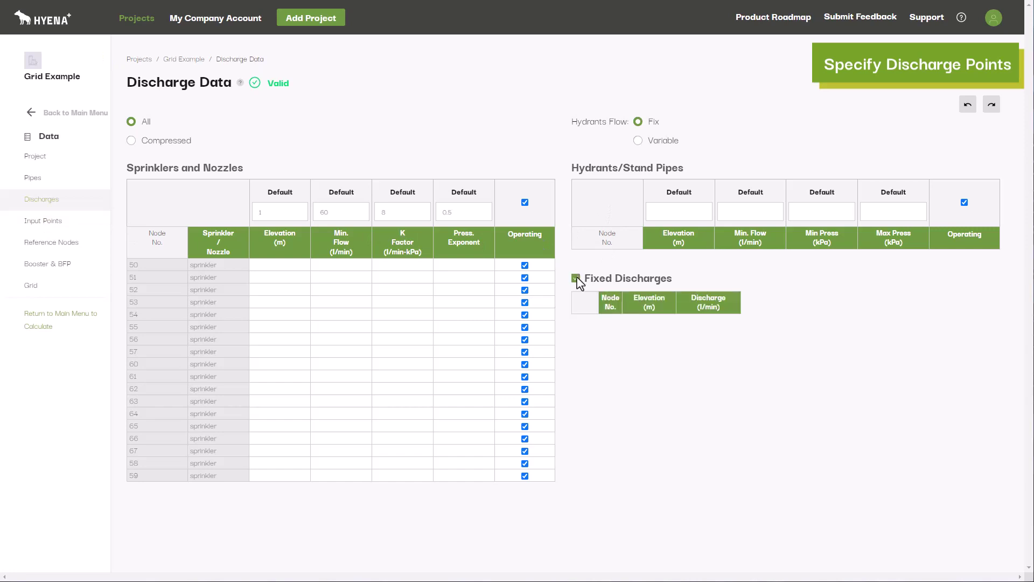
left_click(576, 279)
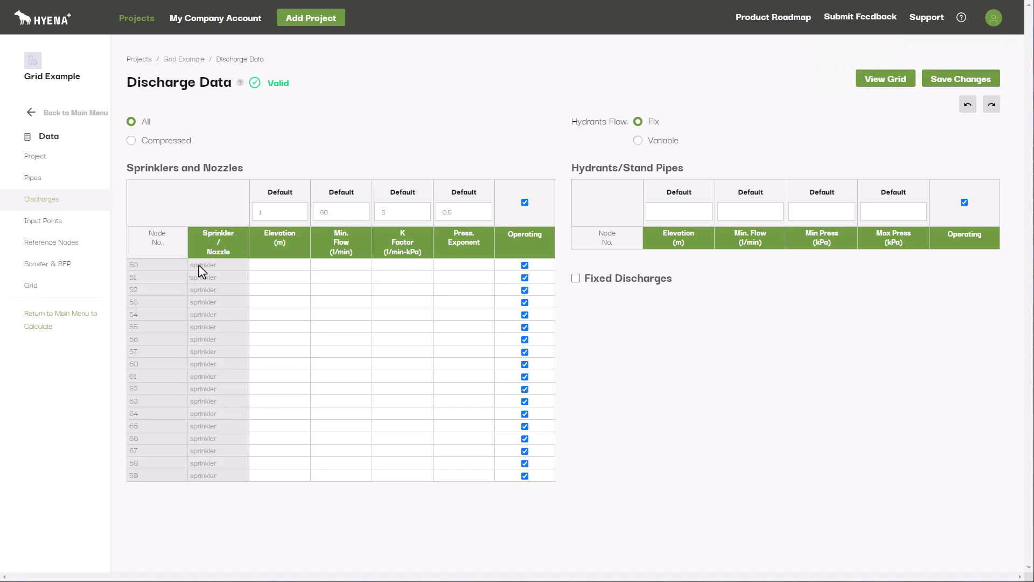
left_click(57, 165)
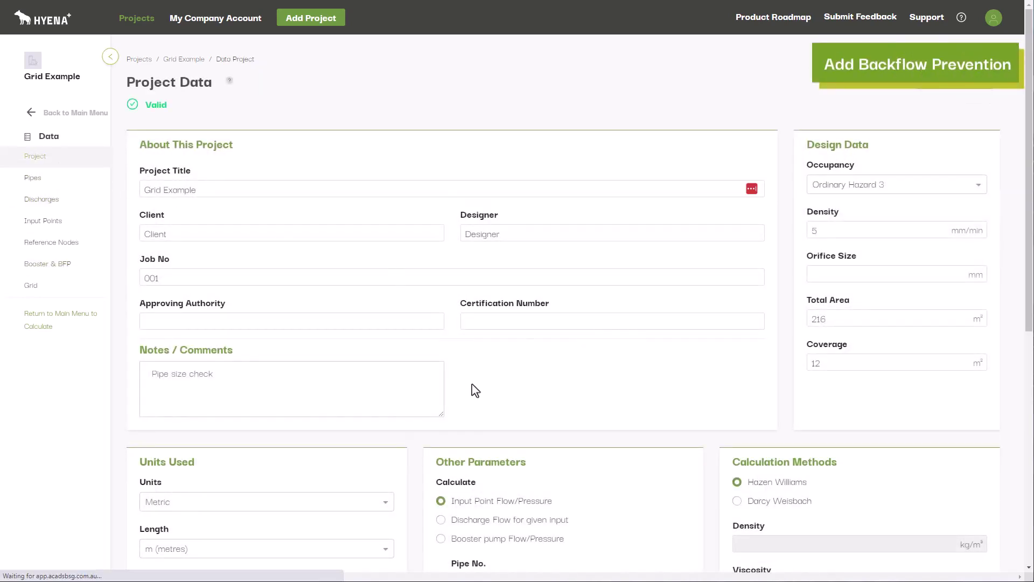
scroll(473, 390, "down", 5)
scroll(438, 388, "down", 3)
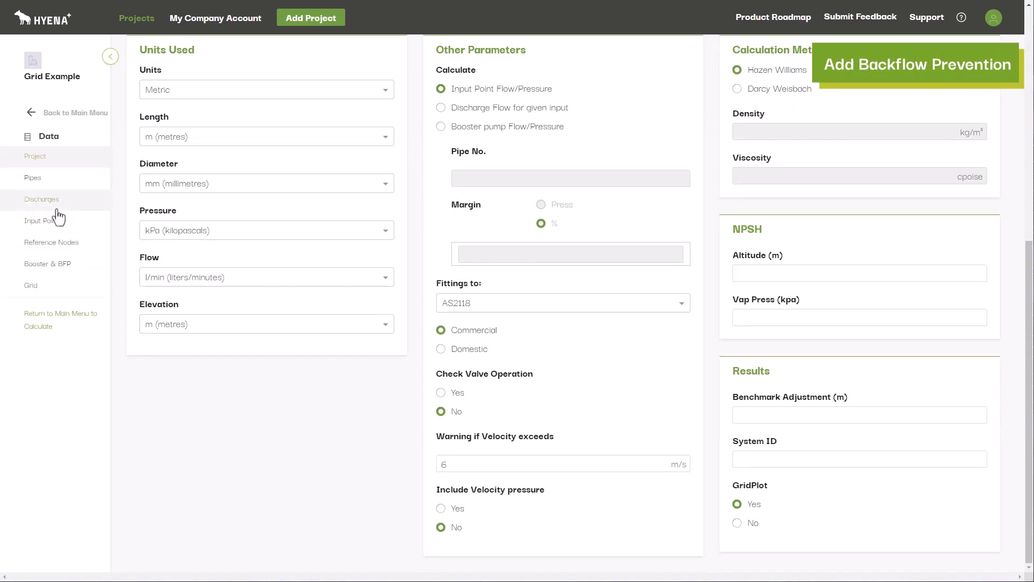
- Go through the grid gallery, main pipes, ranges, sprinklers, elevation and numbering pages, then preview the grid
left_click(34, 287)
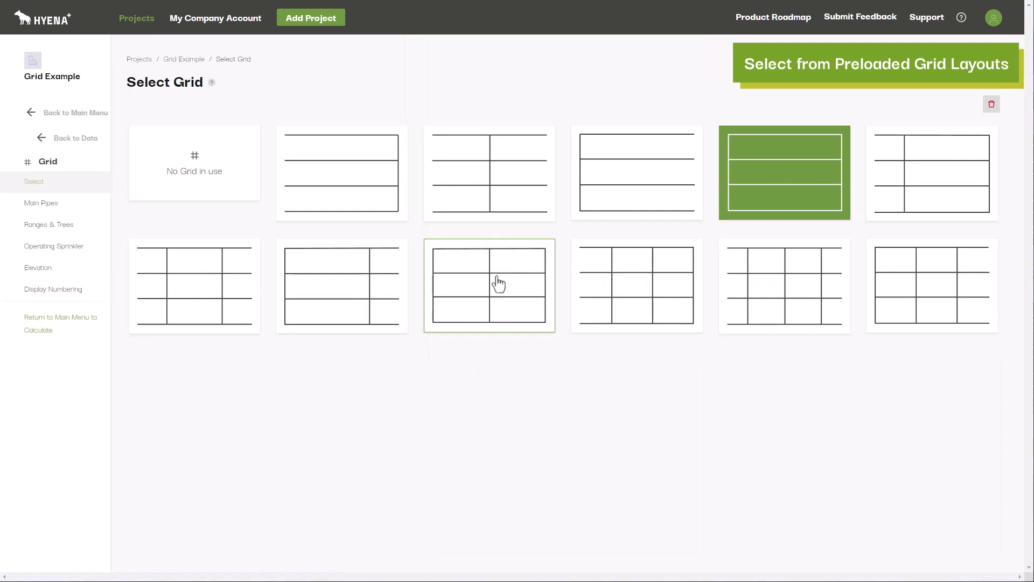
left_click(46, 204)
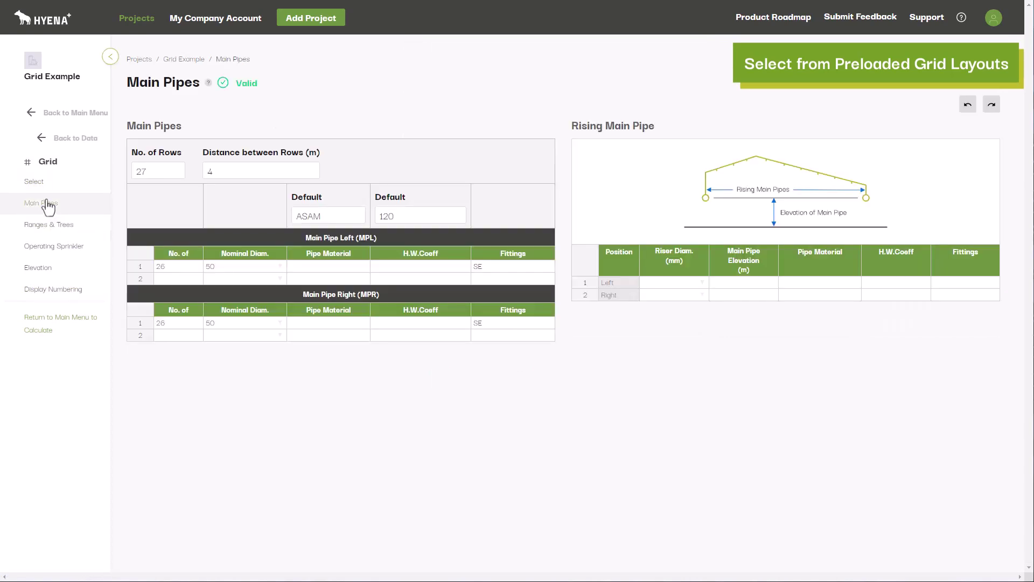
left_click(52, 226)
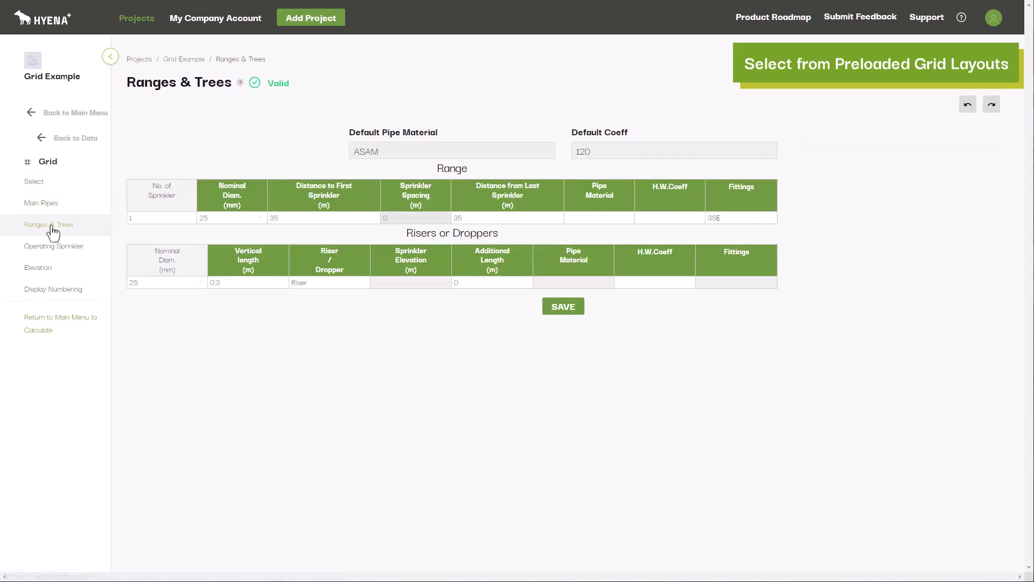
left_click(55, 247)
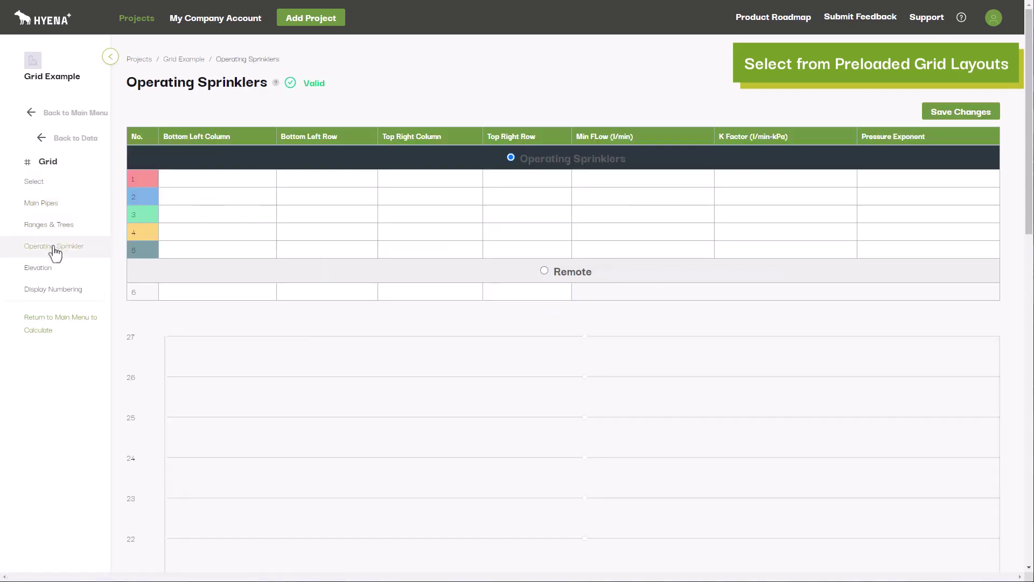
left_click(50, 269)
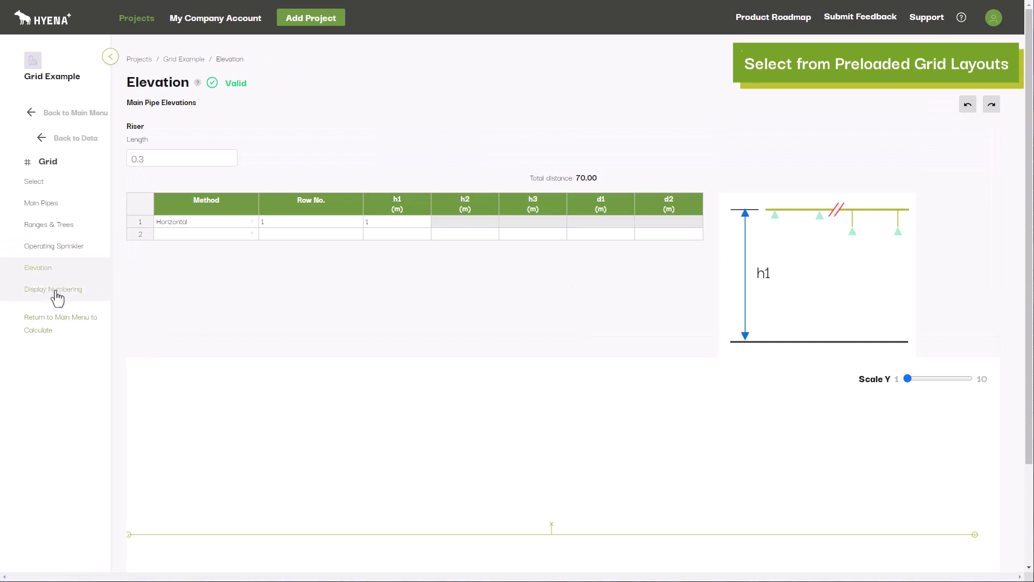
left_click(57, 291)
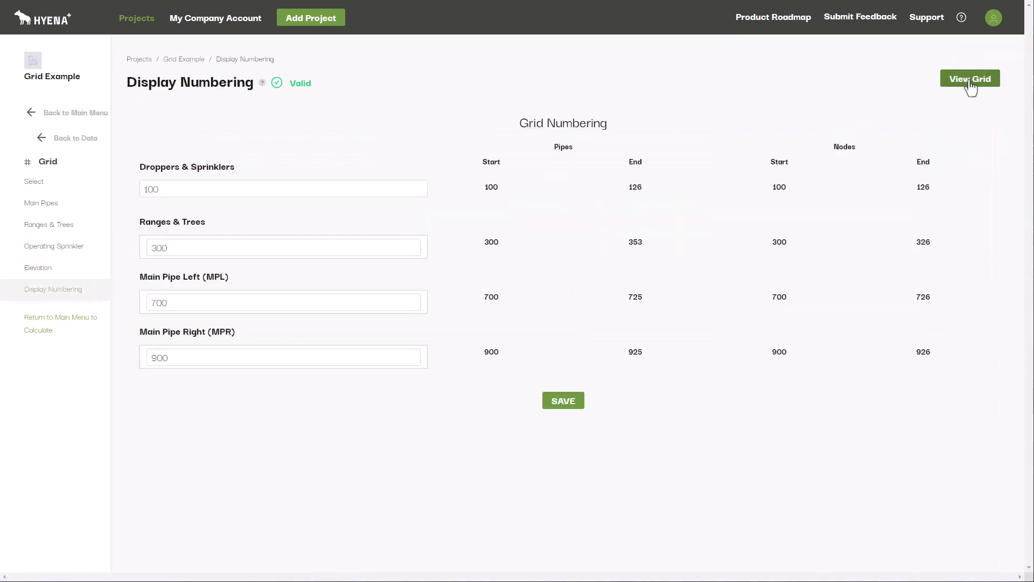
left_click(969, 84)
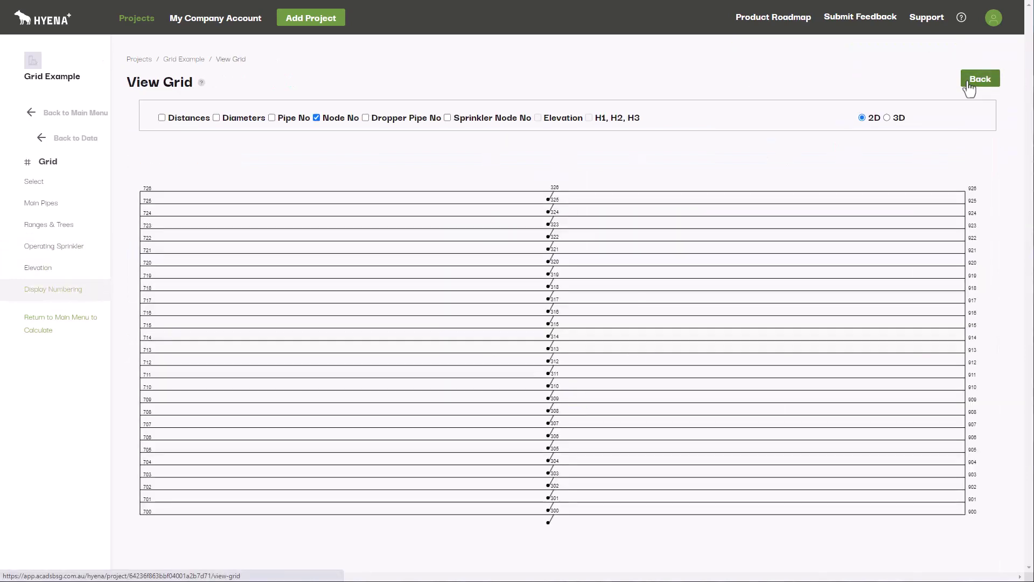
- Orbit the grid in 3D with diameters and distances labelled, then return to the summary and open XPan
left_click(898, 118)
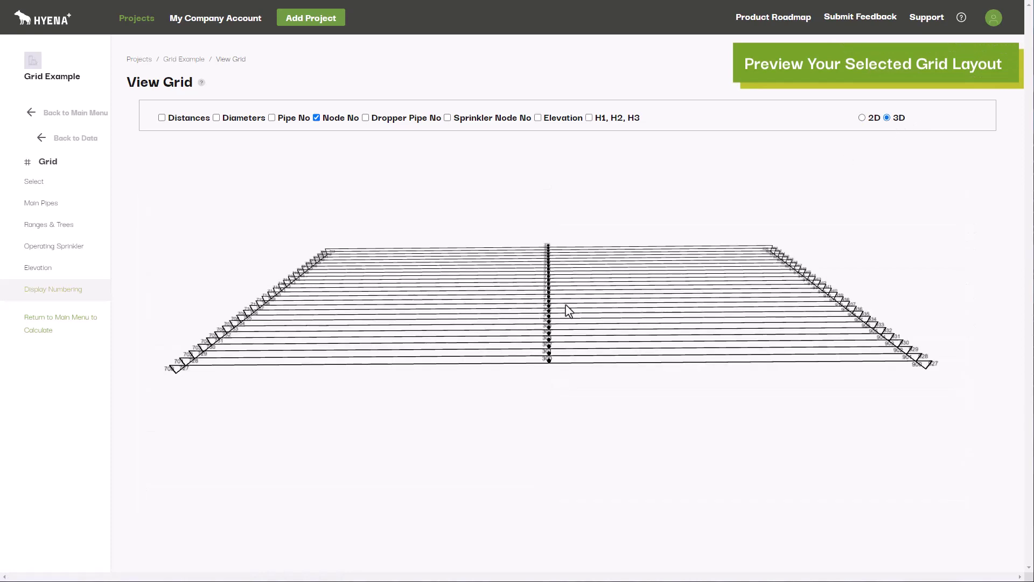
left_click_drag(568, 312, 574, 330)
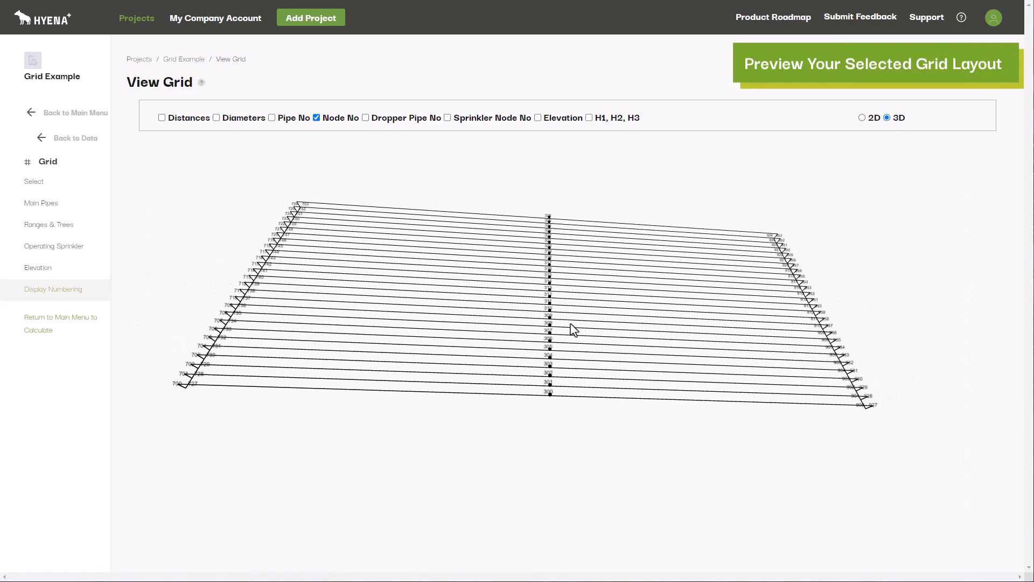
left_click(216, 118)
left_click(161, 118)
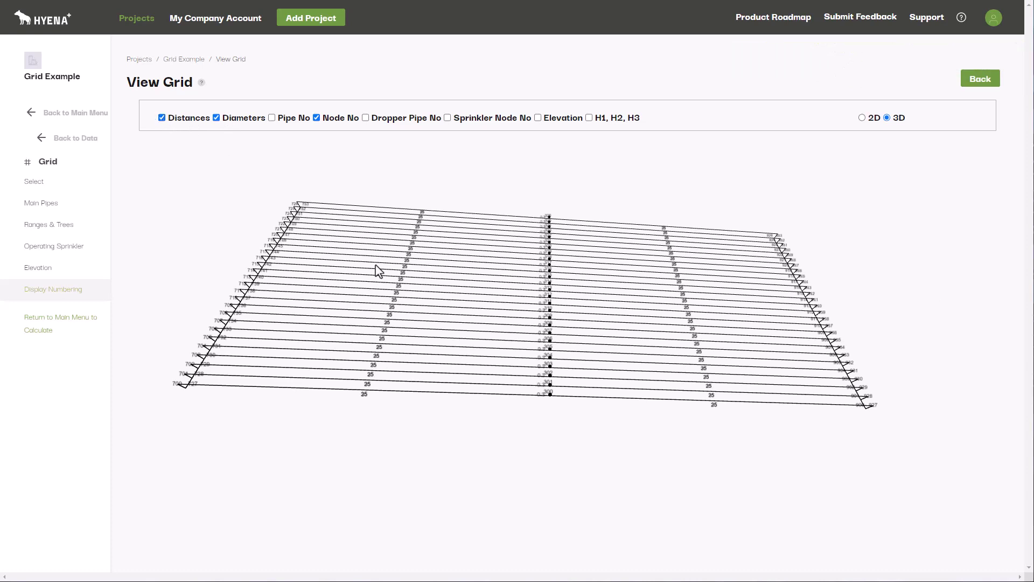
left_click_drag(504, 386, 488, 364)
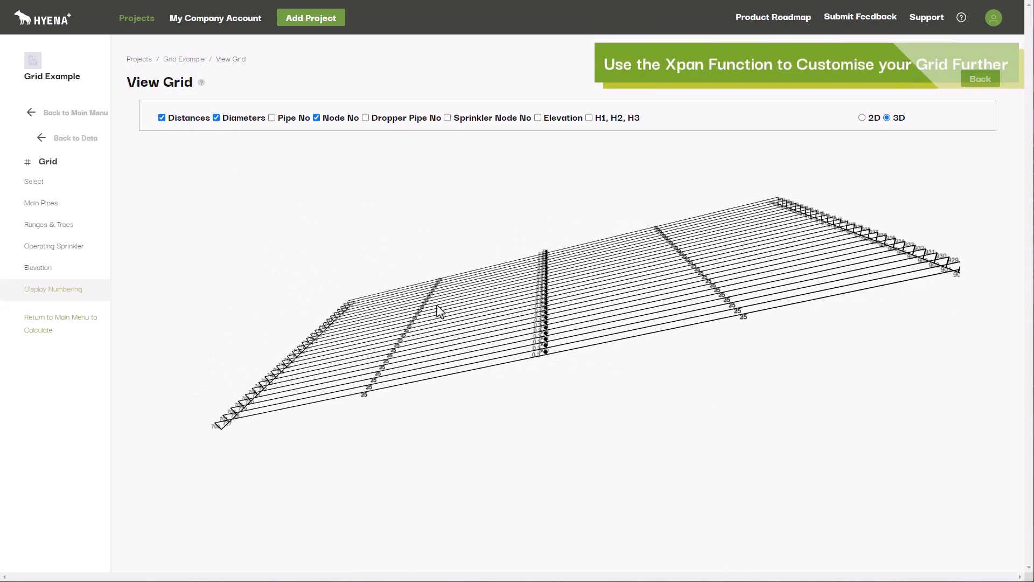
left_click(67, 112)
left_click(52, 246)
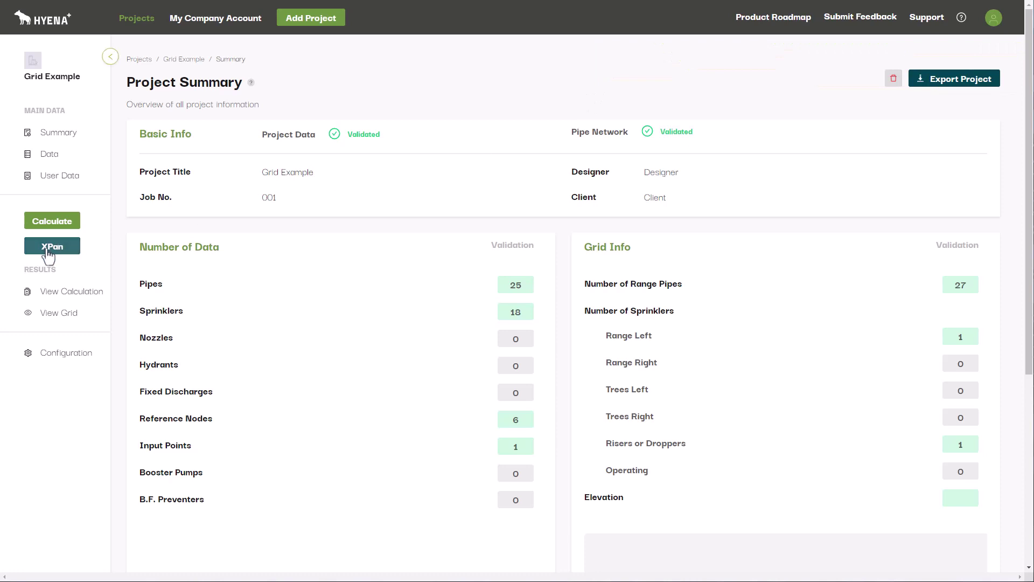
- Run Calculate and scroll through the summary report showing 1302 l/m at 677 kPa
left_click(47, 248)
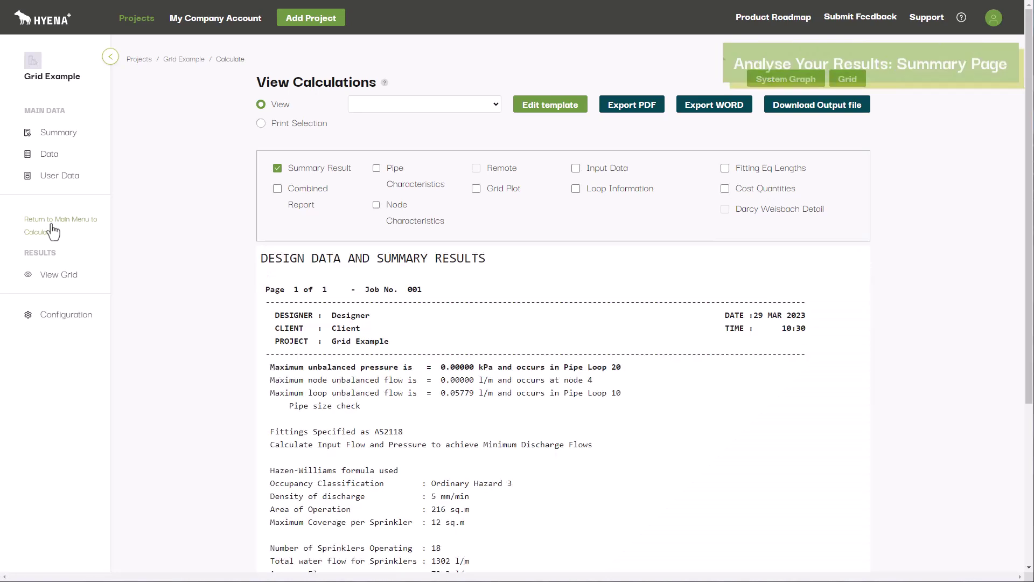
scroll(182, 291, "down", 2)
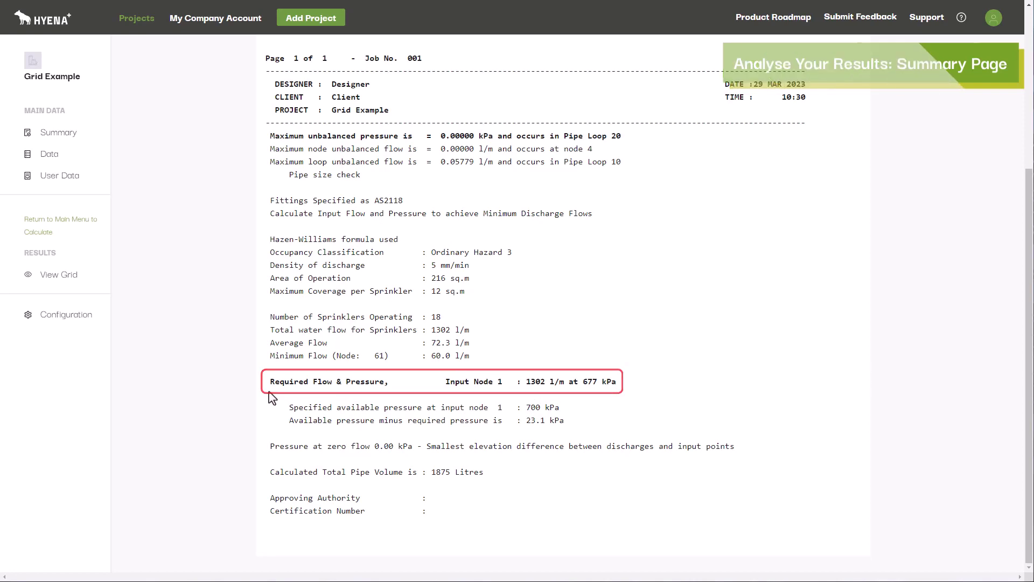
scroll(272, 397, "up", 4)
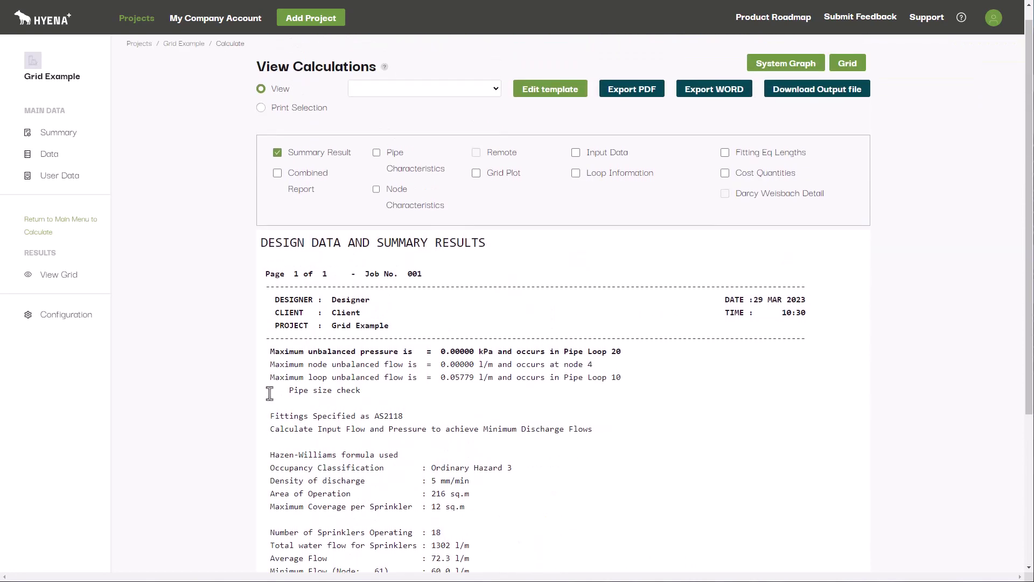
- Scroll through the Pipe Characteristics report, then the Node Characteristics report showing 523.13 kPa at node 2
left_click(376, 153)
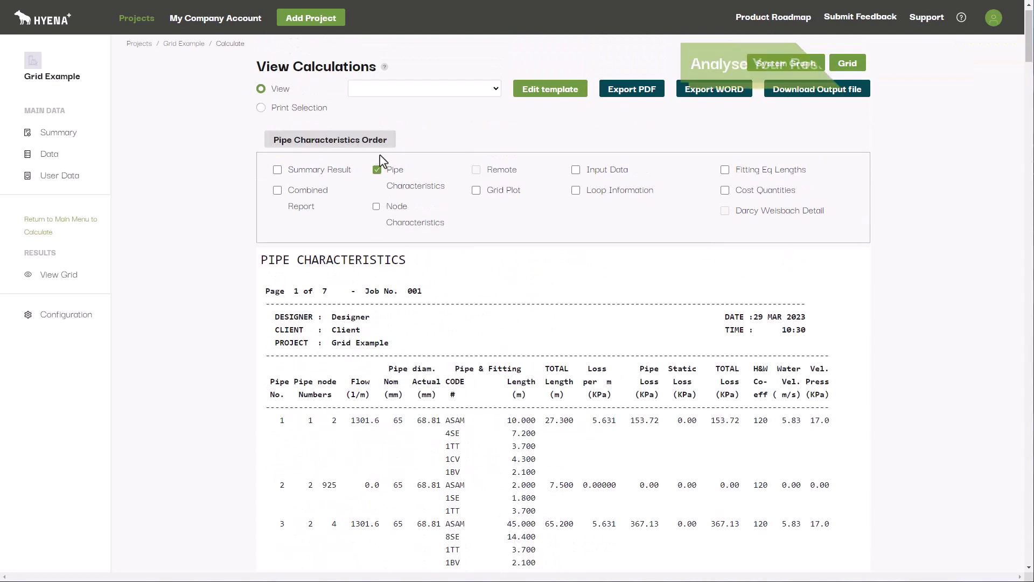
scroll(820, 413, "down", 4)
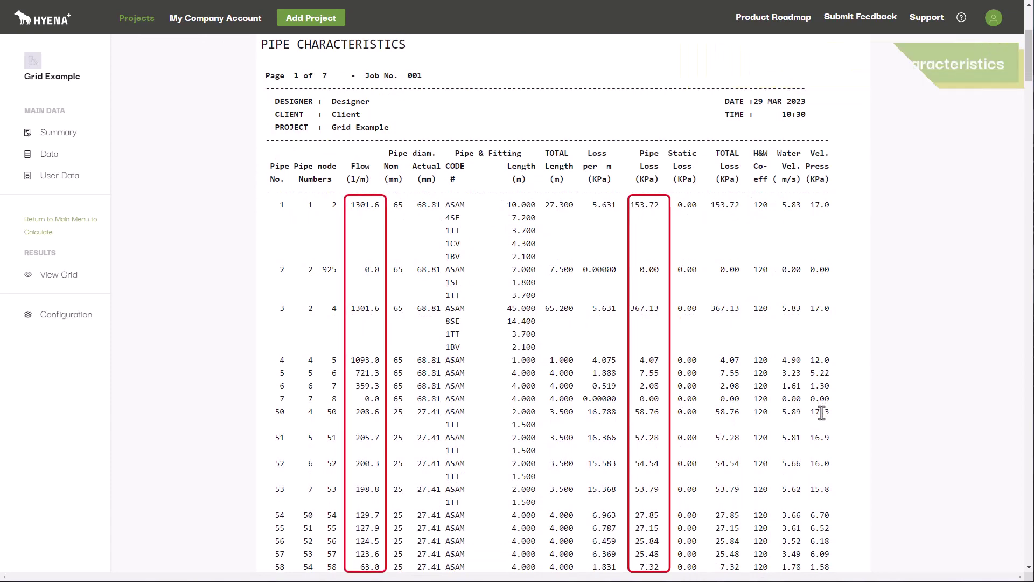
scroll(864, 422, "up", 4)
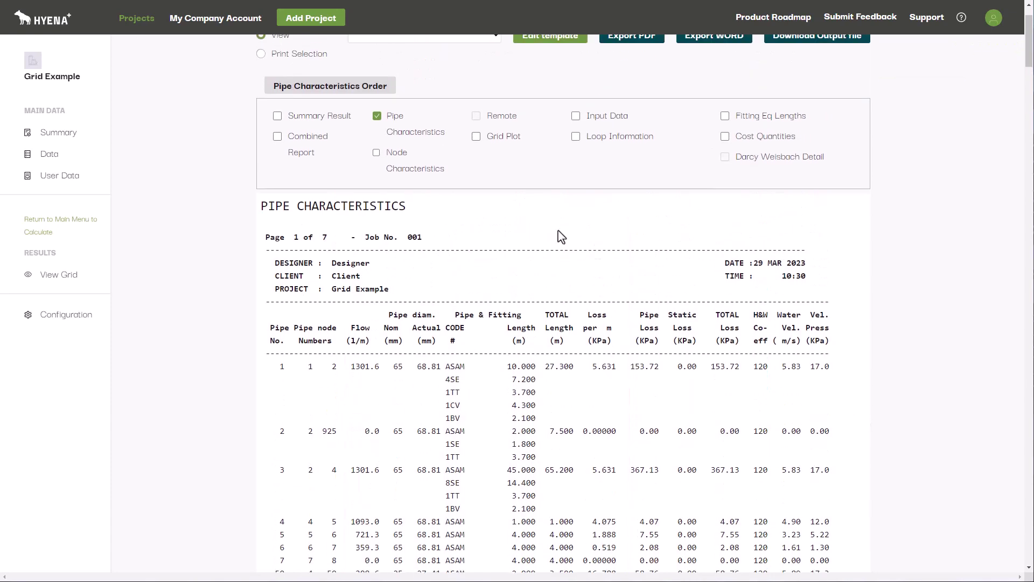
left_click(376, 153)
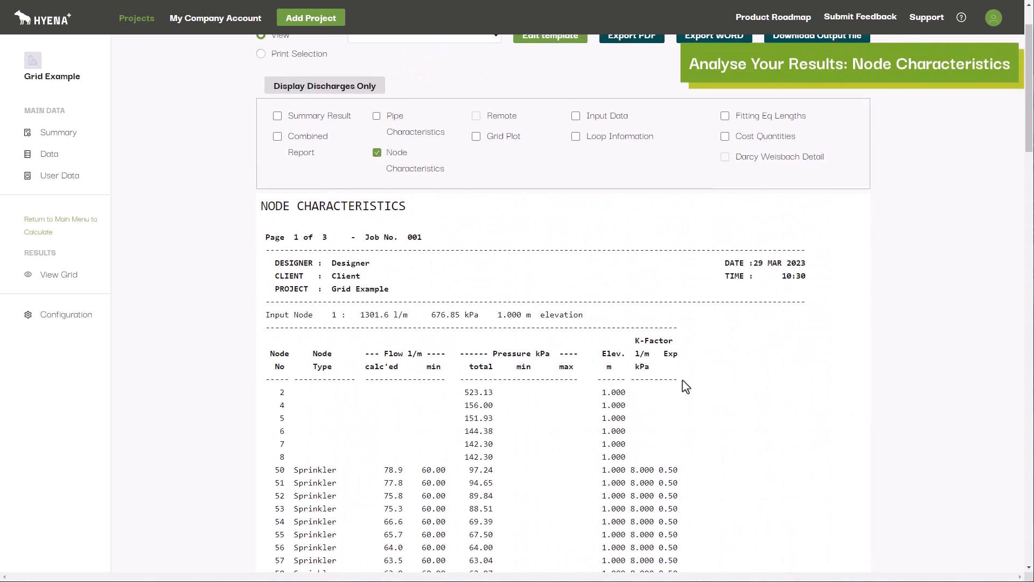
scroll(771, 395, "down", 3)
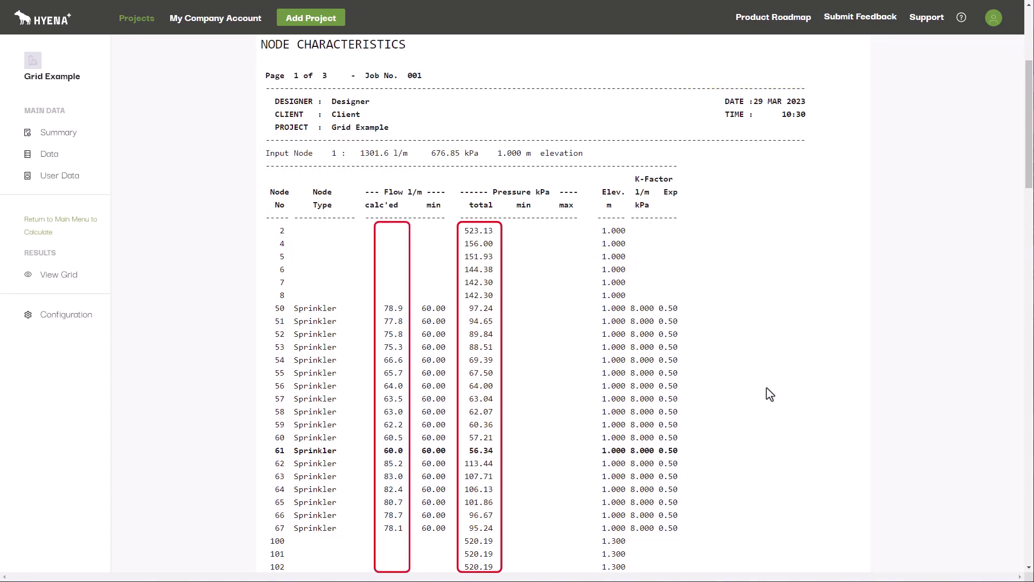
scroll(760, 399, "up", 4)
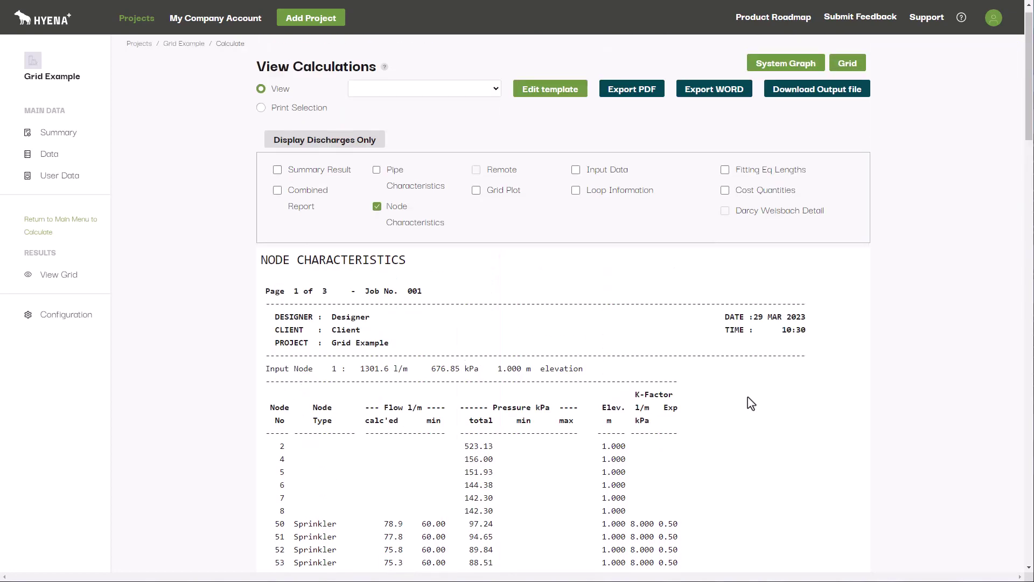
- Display the Cost Quantities report and scroll through the quantities for costing
left_click(725, 191)
scroll(710, 357, "down", 2)
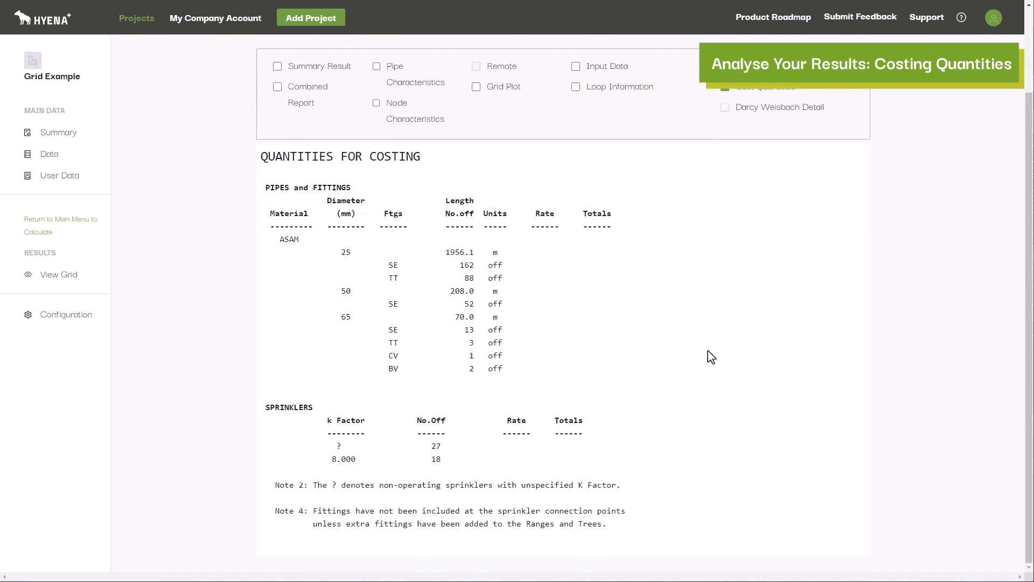
scroll(711, 357, "up", 2)
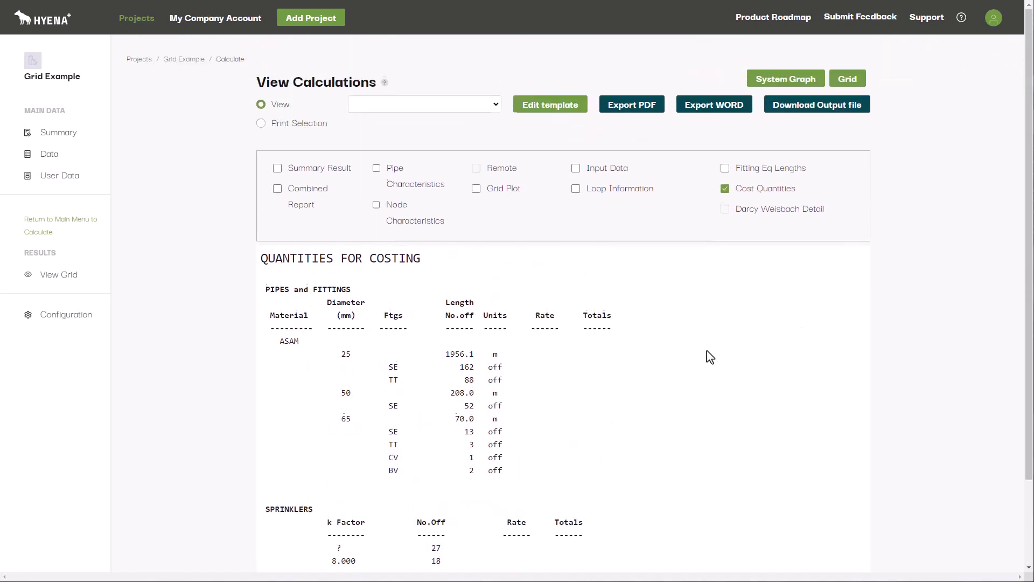
- Review the Combined Report's pressure information, then return to the Grid Example Project Summary
left_click(278, 190)
scroll(734, 390, "down", 4)
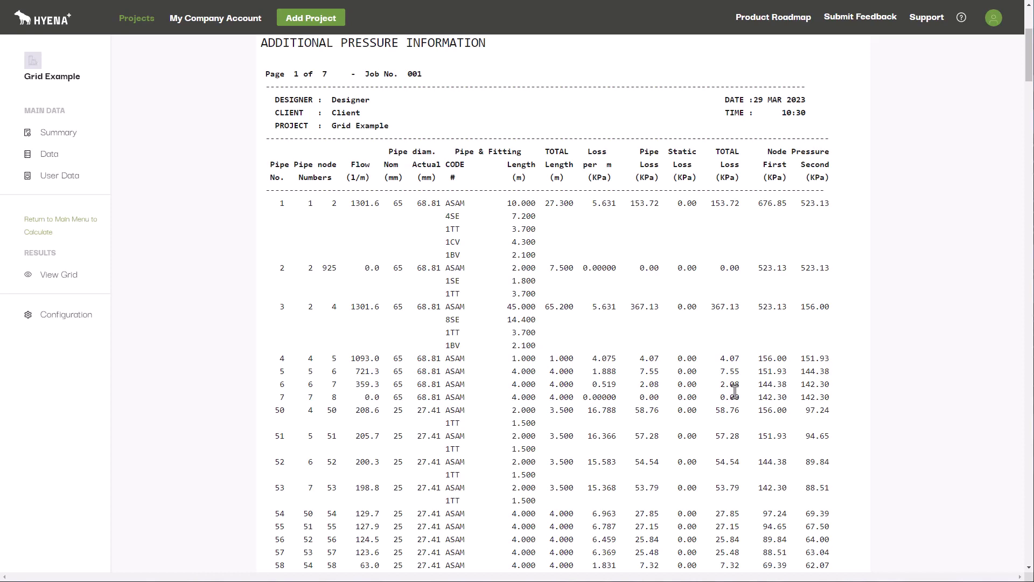
left_click(57, 136)
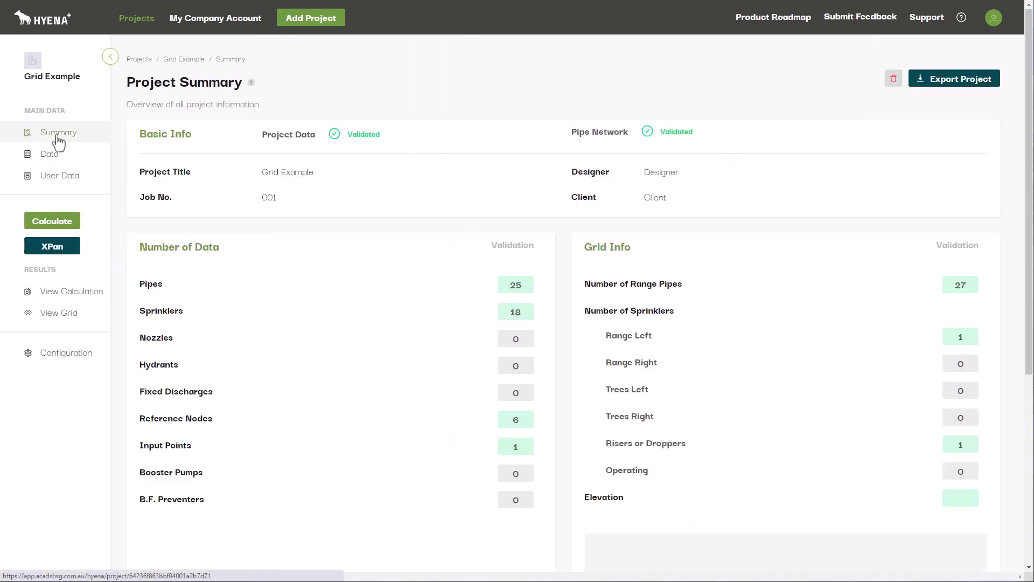